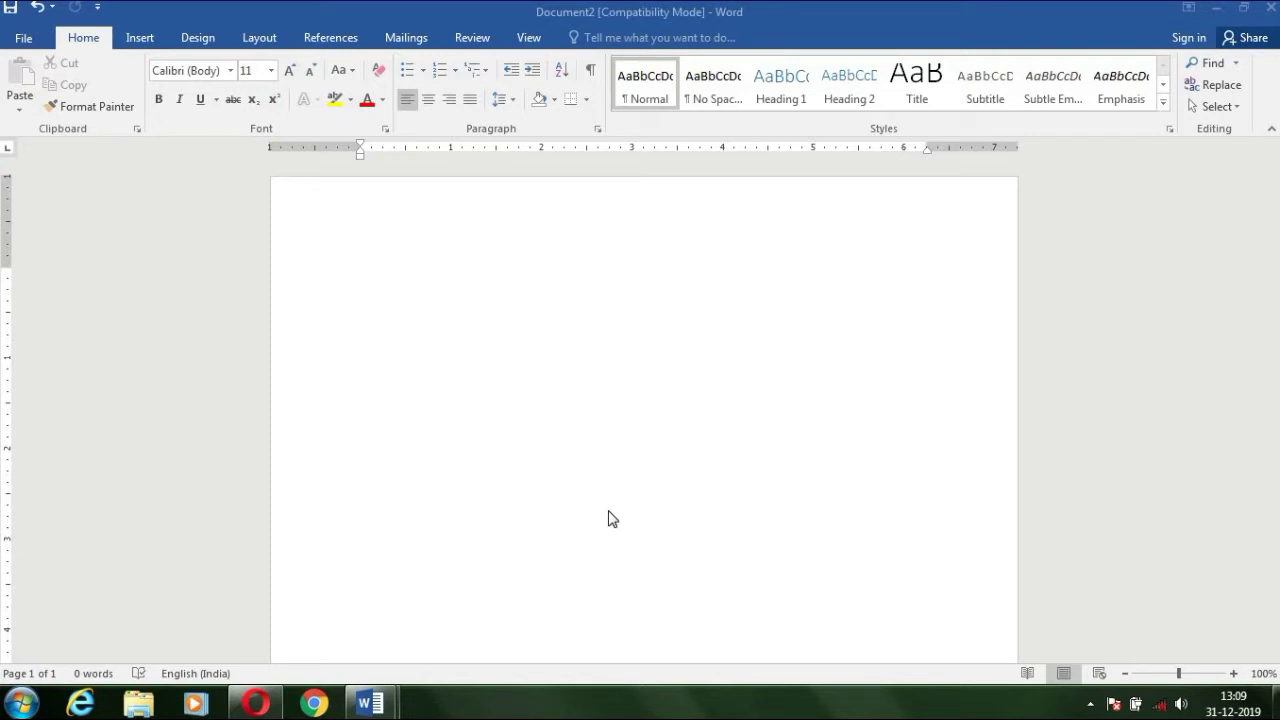
- Apply diamond bullets to the computer-part items
mouse_move(362, 303)
mouse_down()
mouse_move(415, 366)
mouse_move(410, 398)
mouse_up()
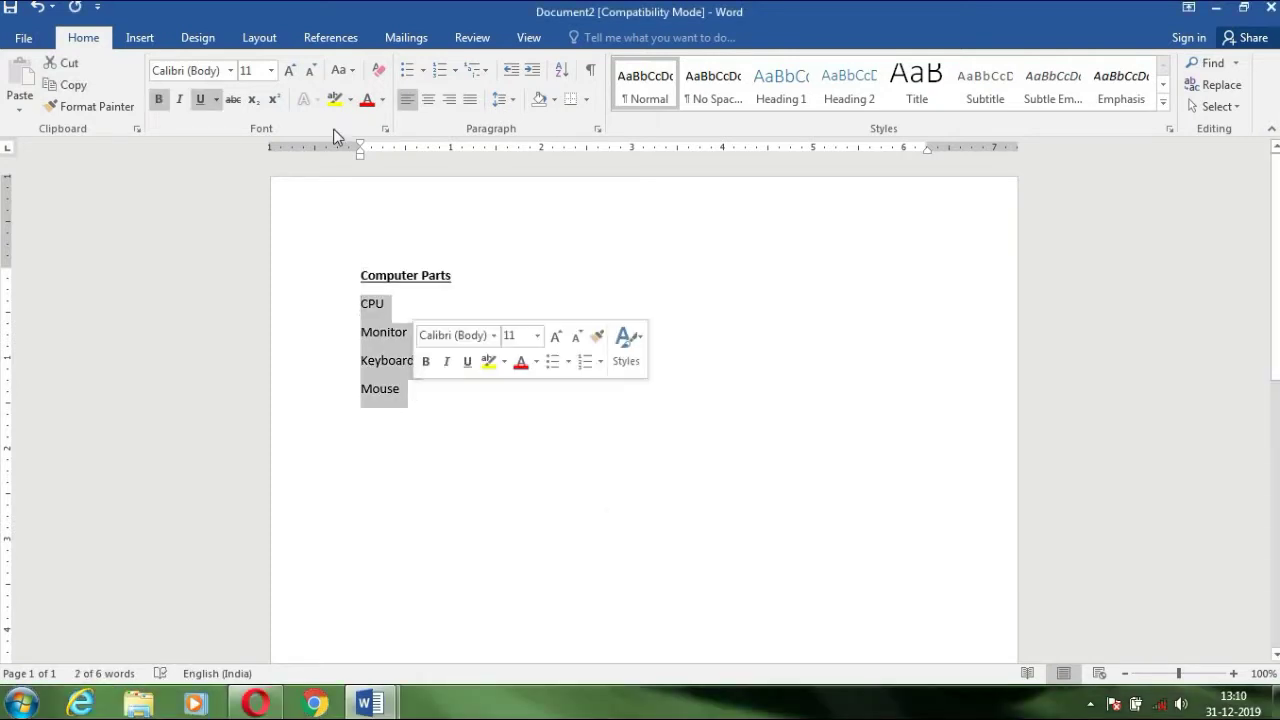
click(426, 72)
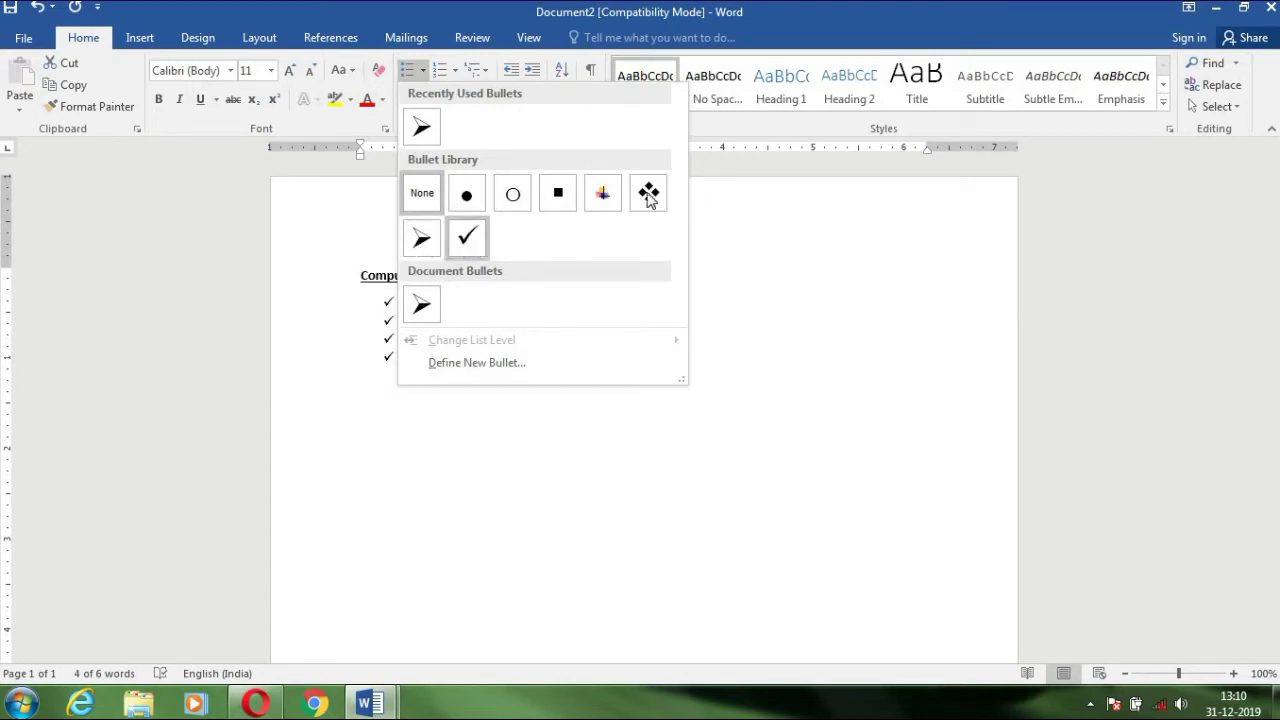
click(659, 199)
click(470, 362)
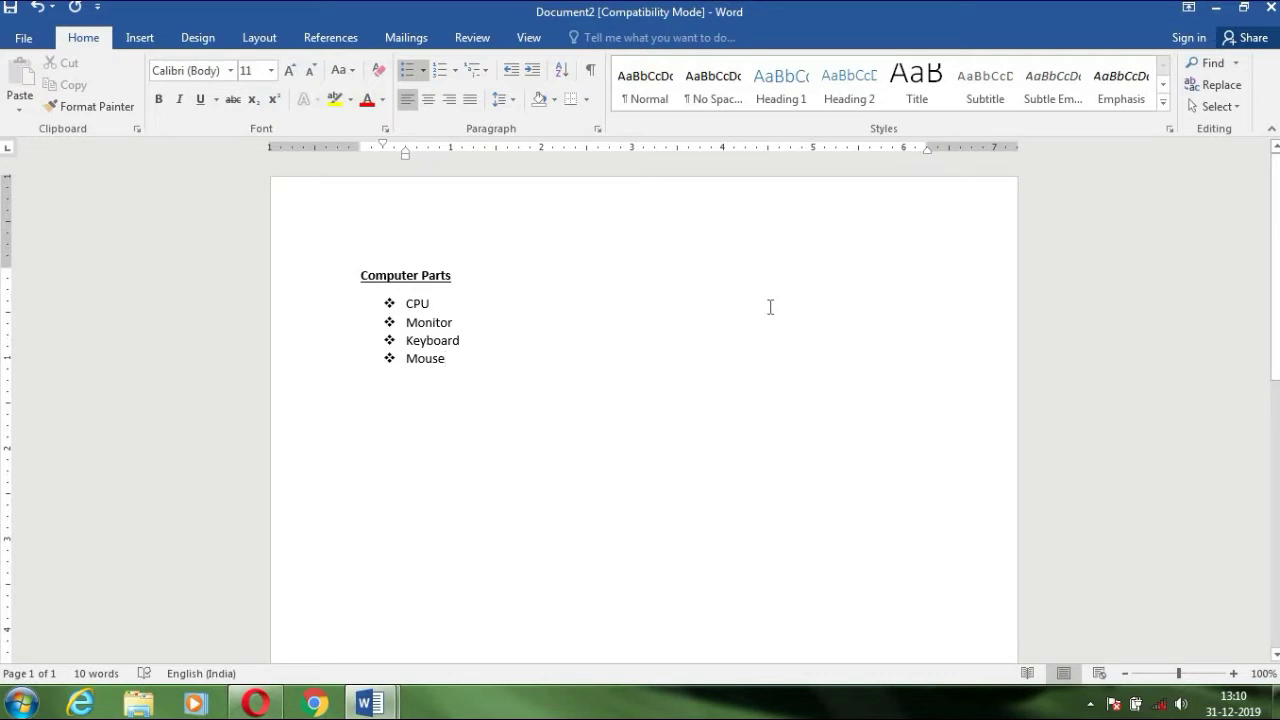
- Add HDD and RAM as new bulleted entries below Mouse, then select the whole list
key(Return)
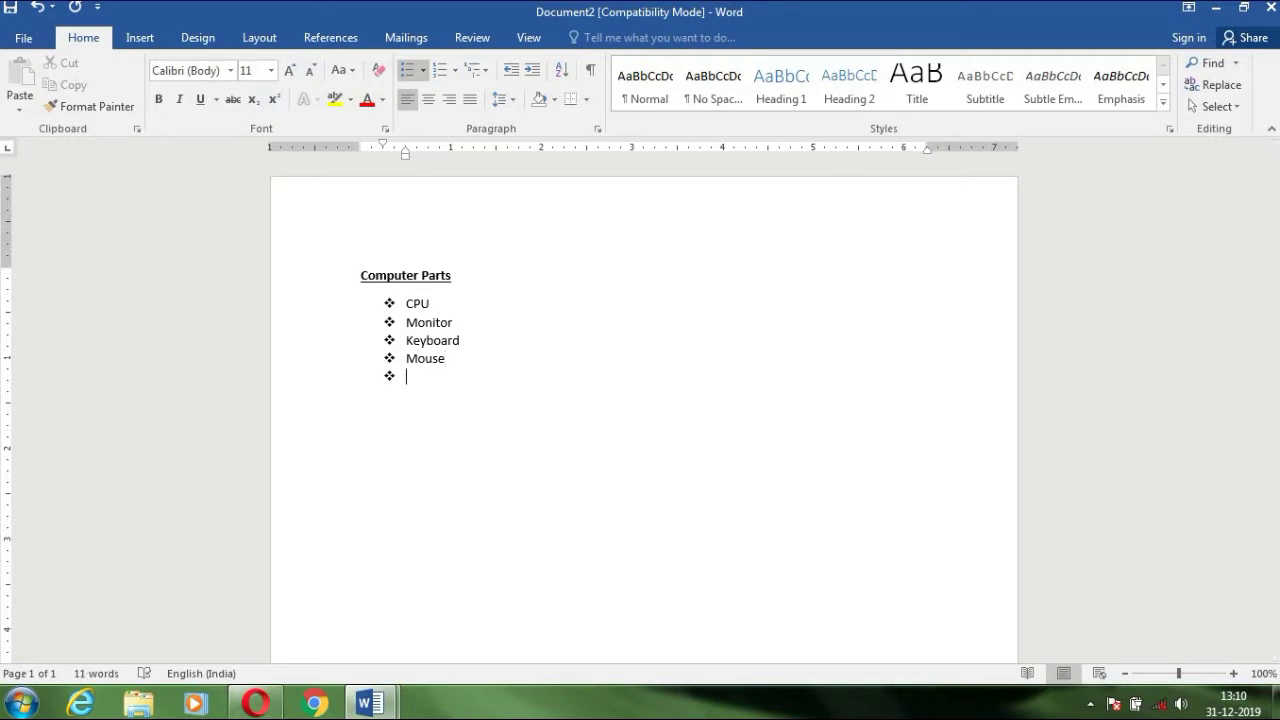
text(H)
text(DD)
key(Return)
text(R)
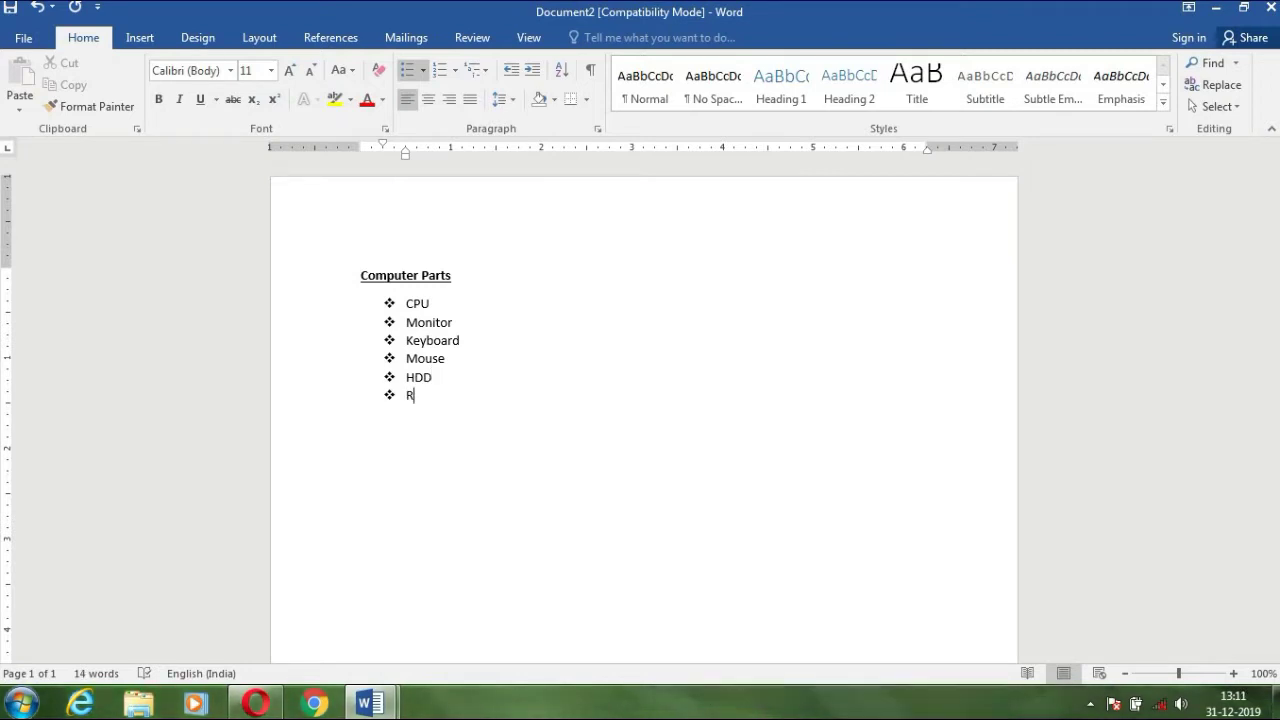
text(AM)
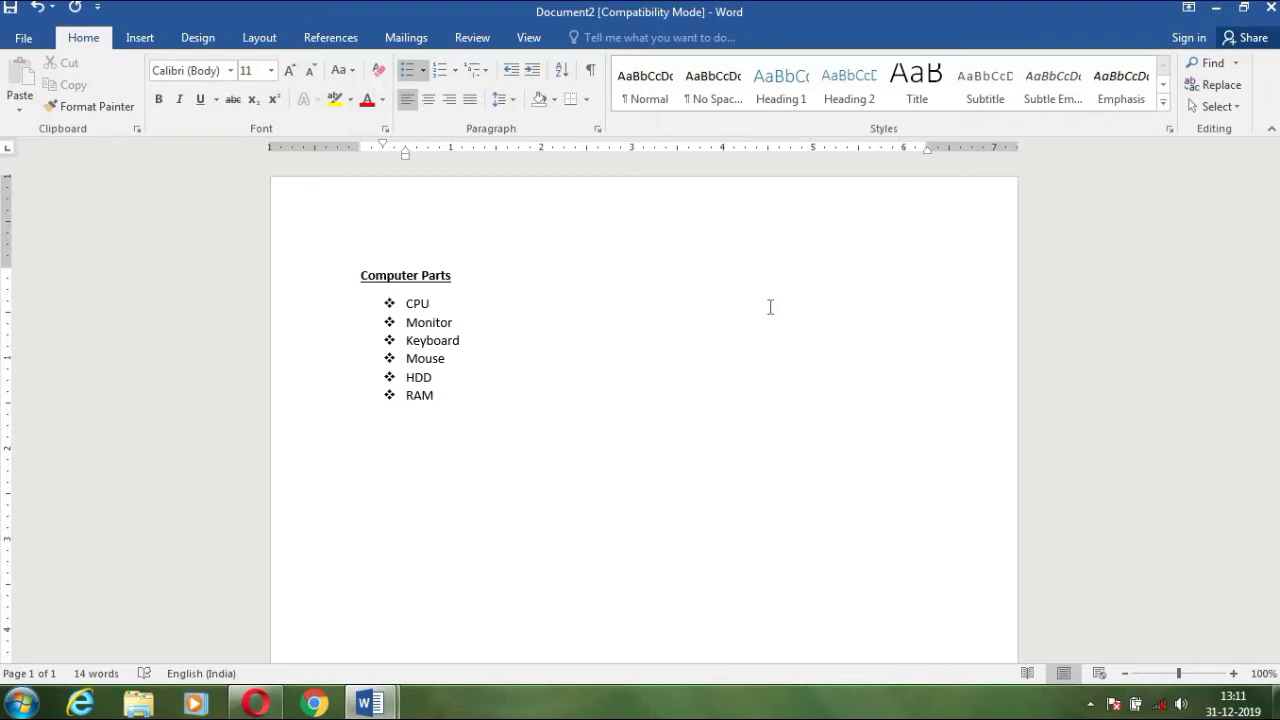
drag(431, 404, 390, 303)
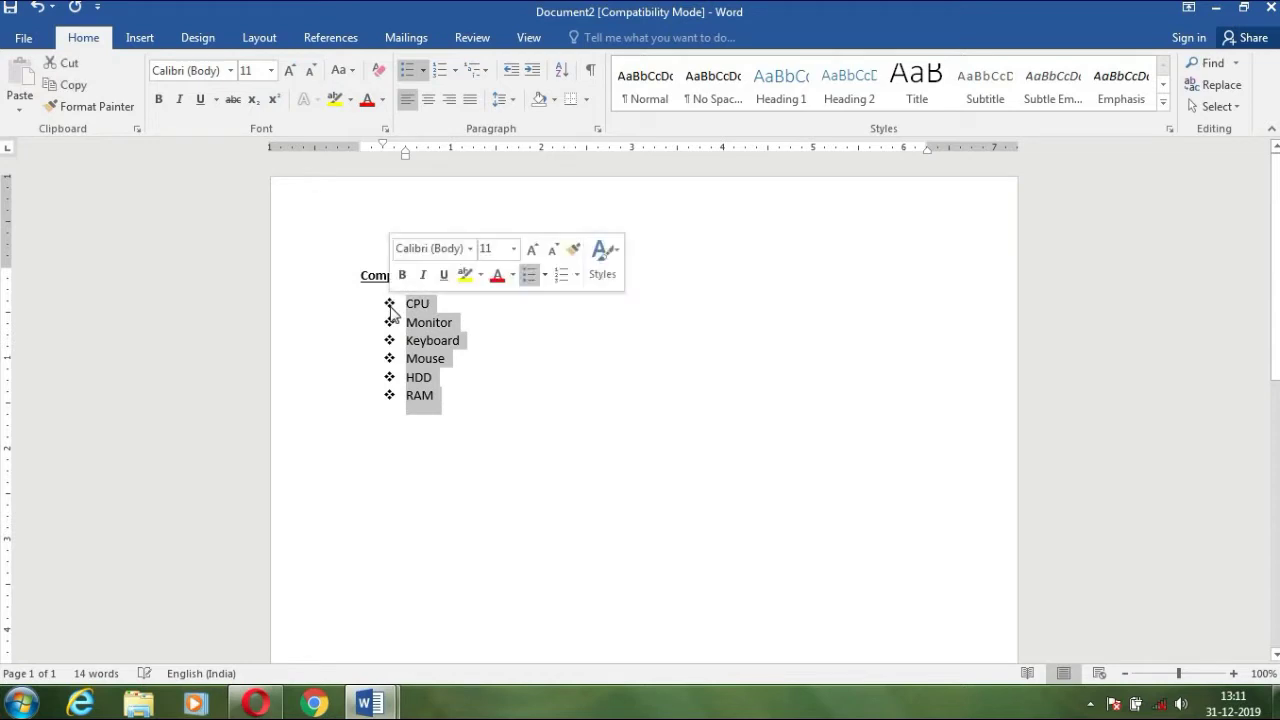
- Number the six computer parts 1. to 6., then switch to Roman numerals I. to VI
click(456, 71)
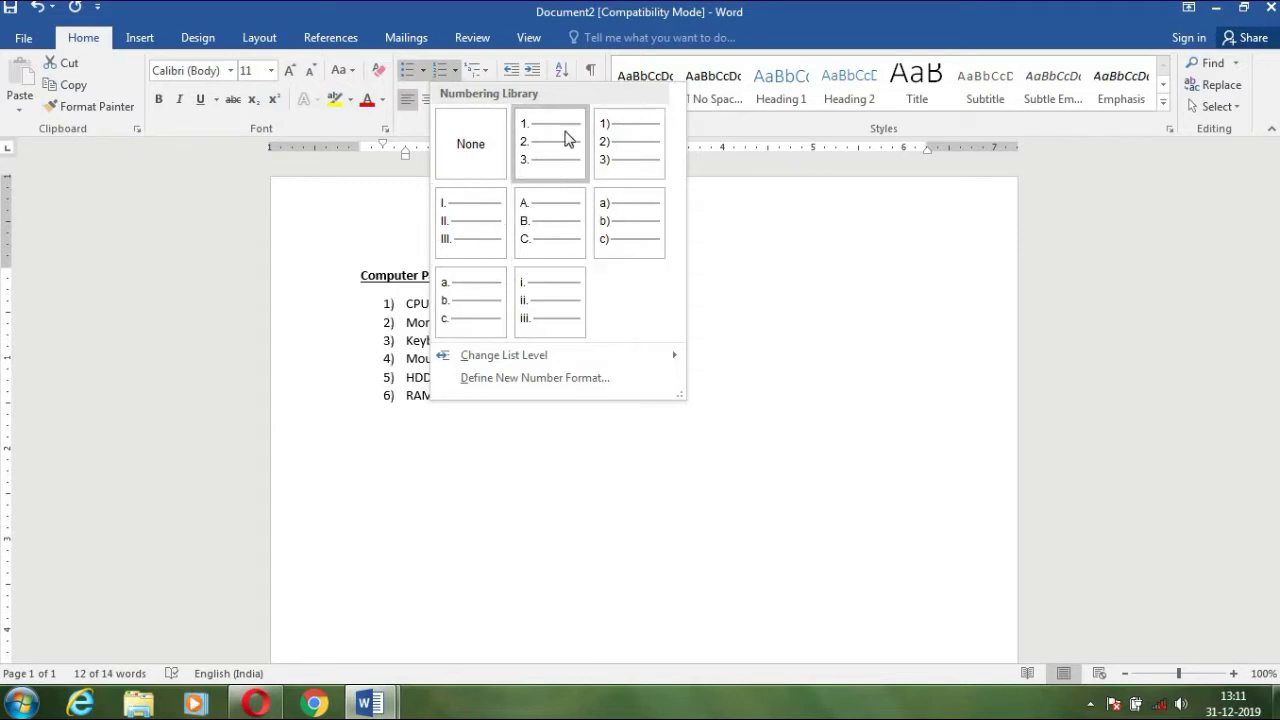
click(565, 138)
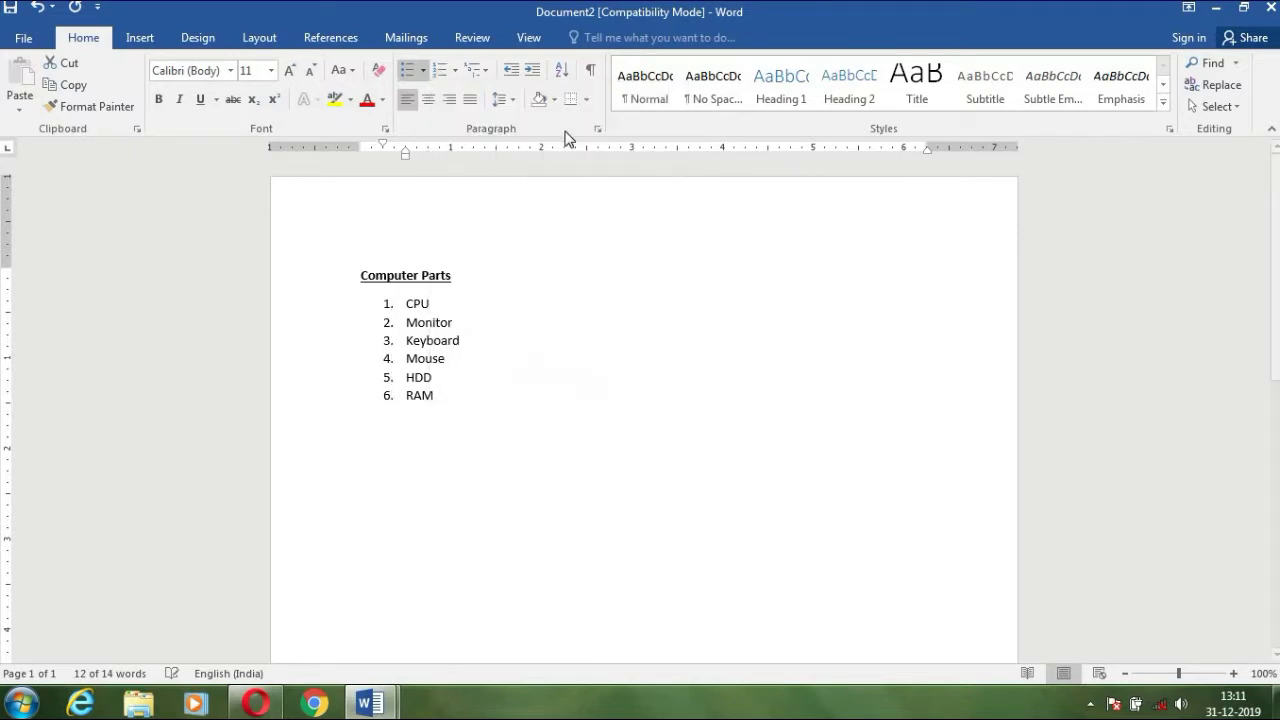
click(457, 71)
click(465, 340)
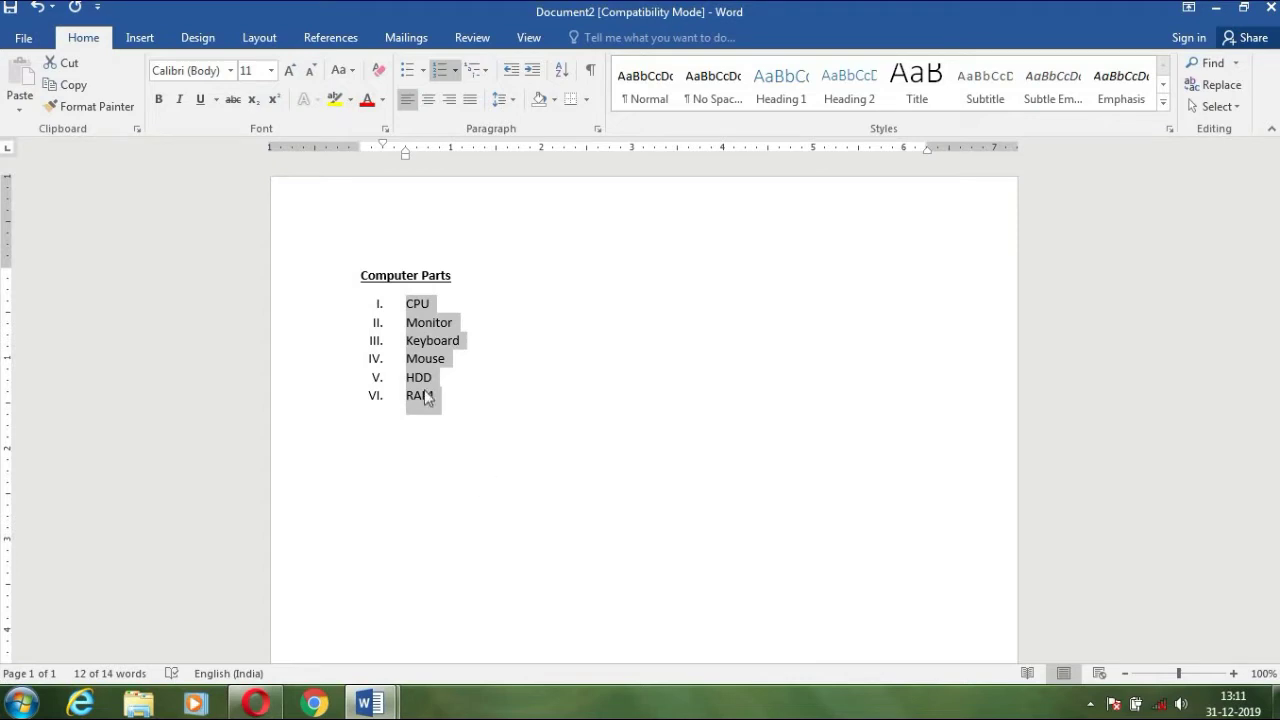
click(457, 74)
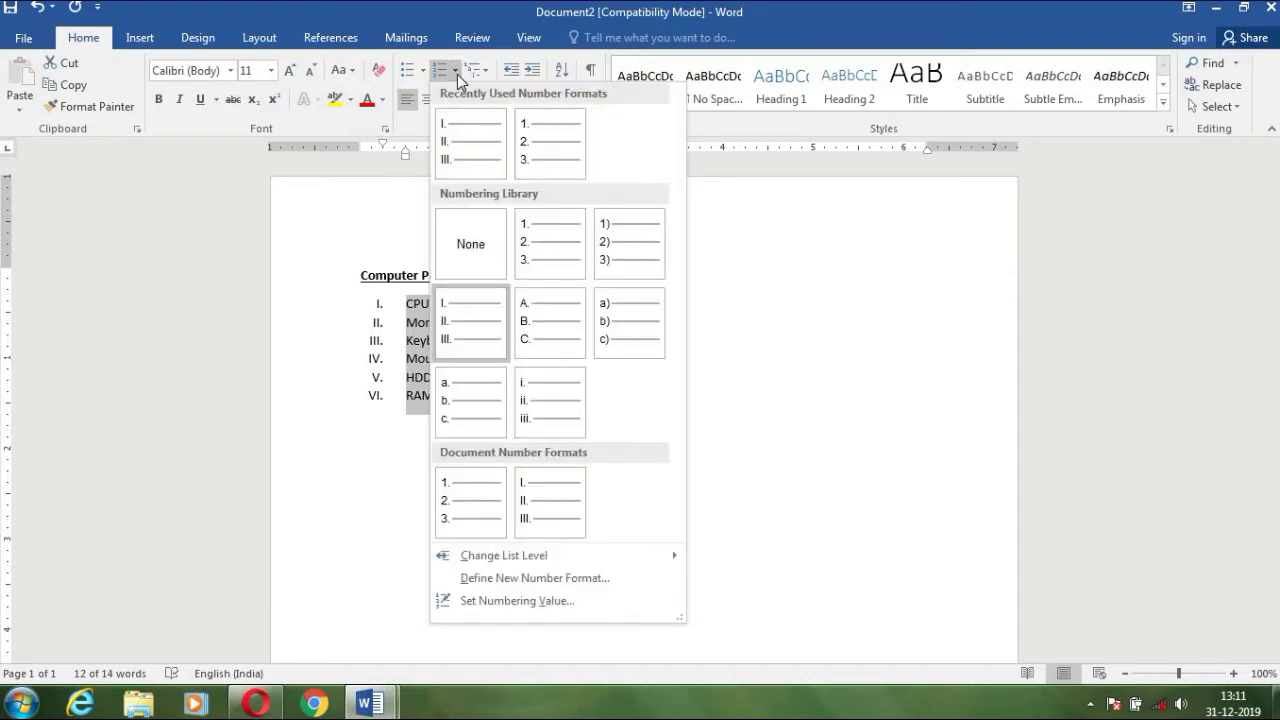
- Apply the 1) a) i) multilevel list style so the items read 1) to 6)
click(486, 74)
mouse_move(503, 343)
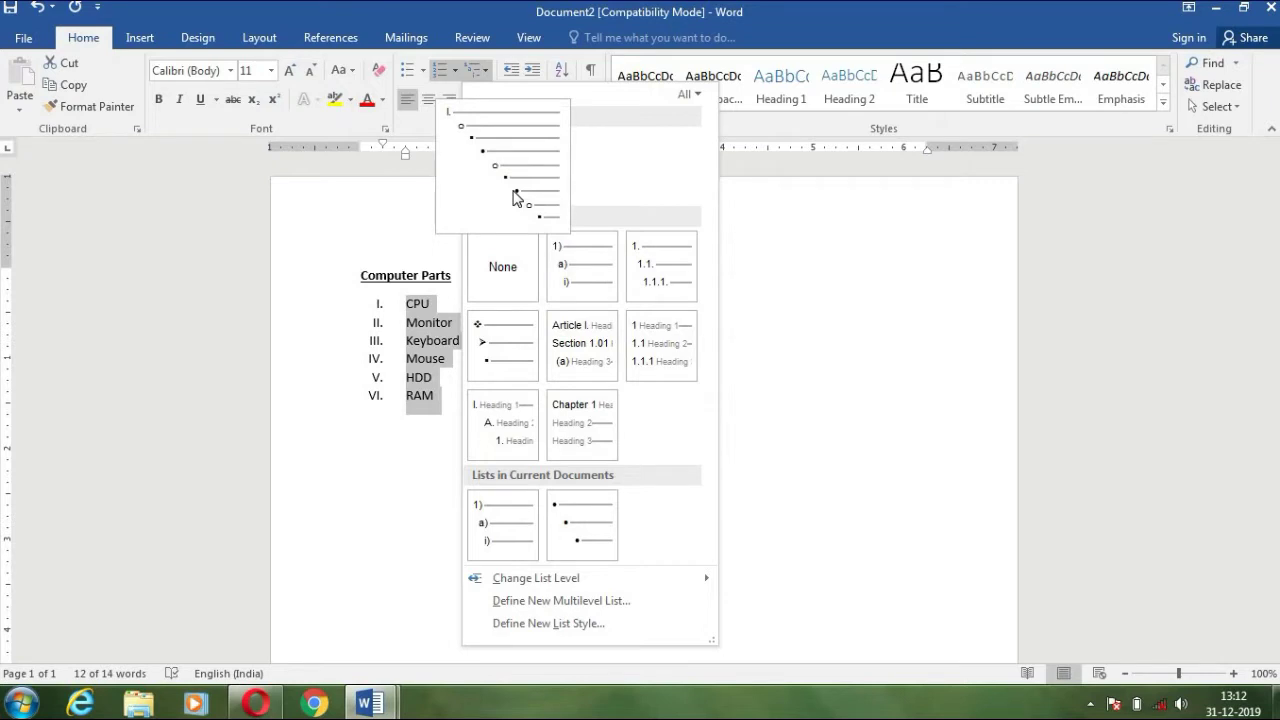
click(583, 280)
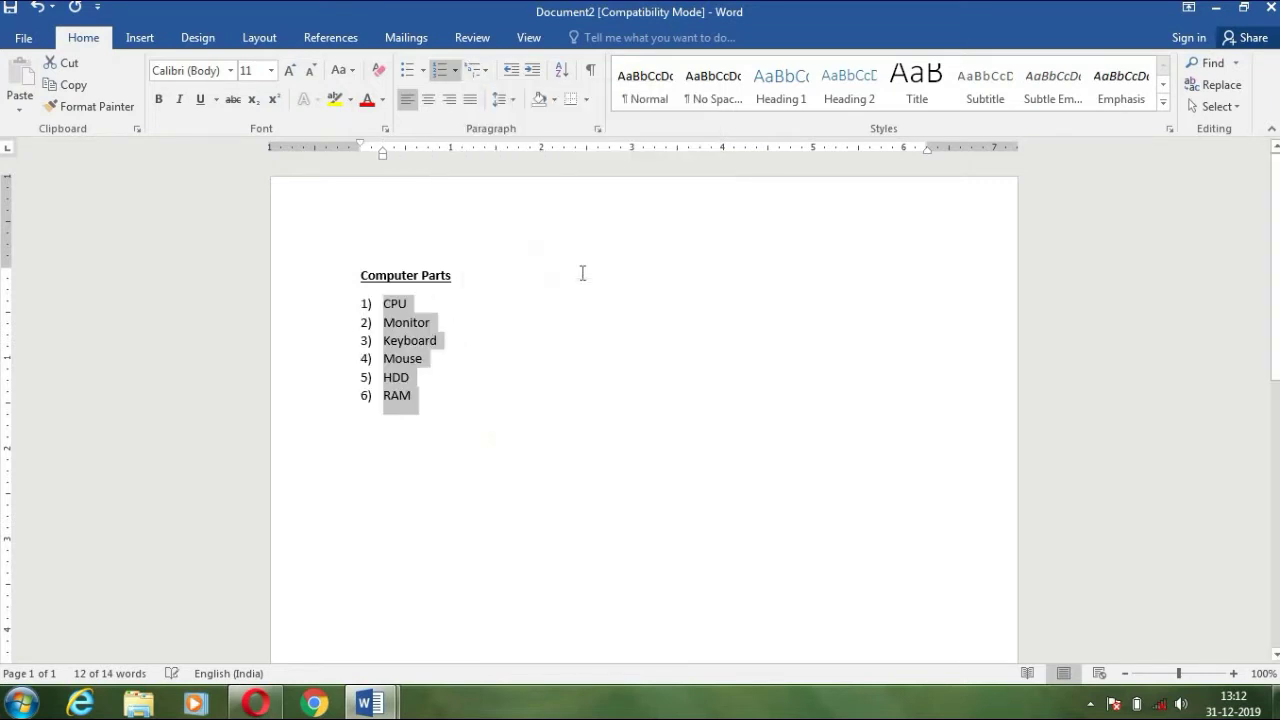
click(422, 401)
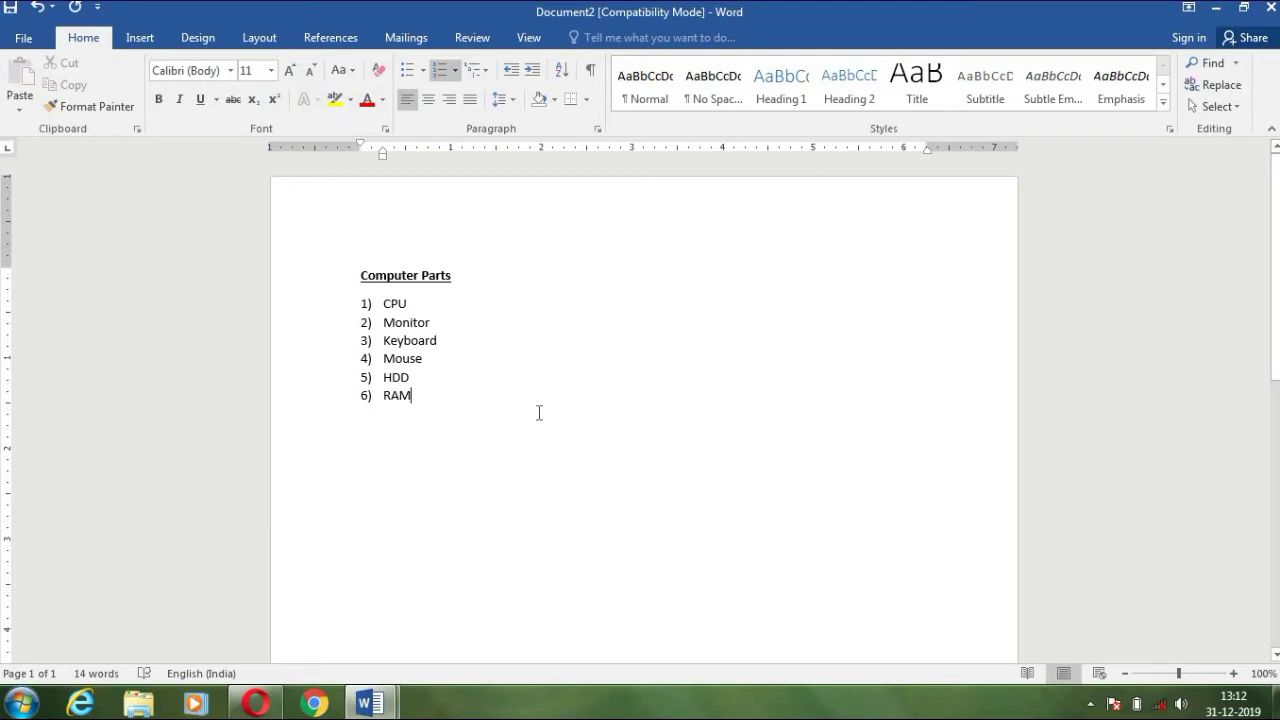
- Add SRAM and DRAM as demoted sub-items under RAM
key(Return)
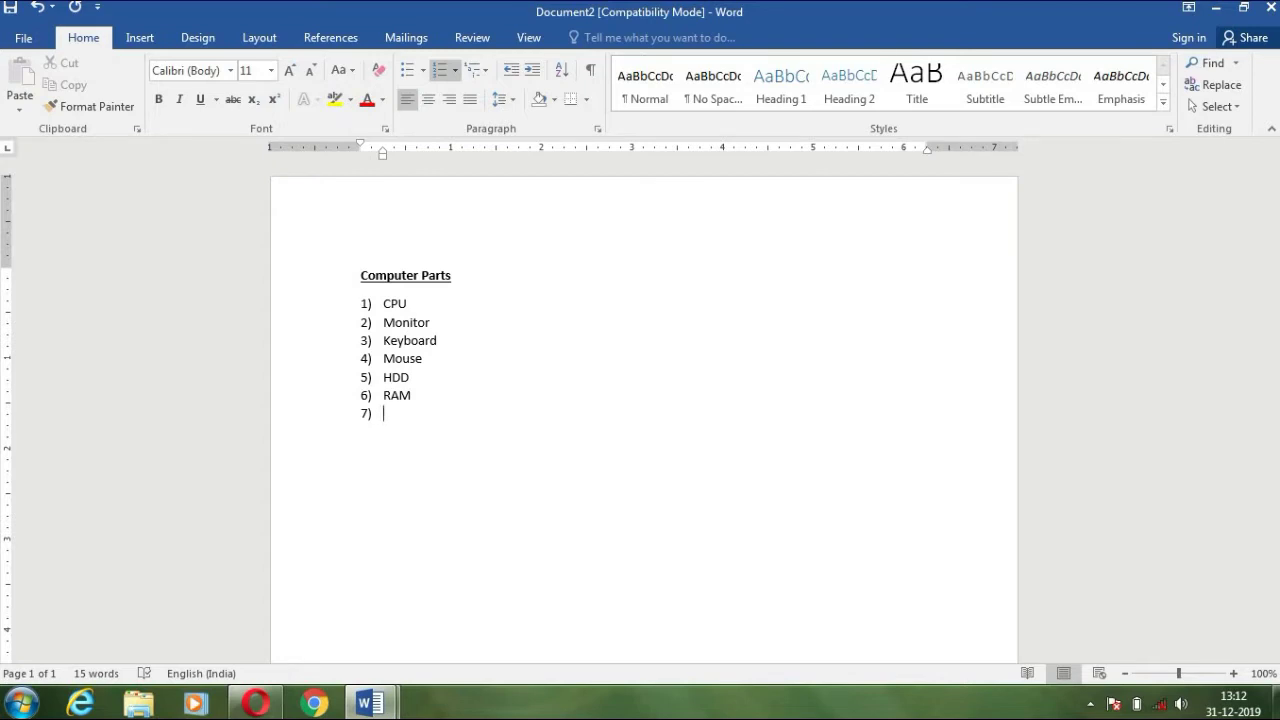
key(Tab)
text(SRAM)
key(Return)
text(DRAM)
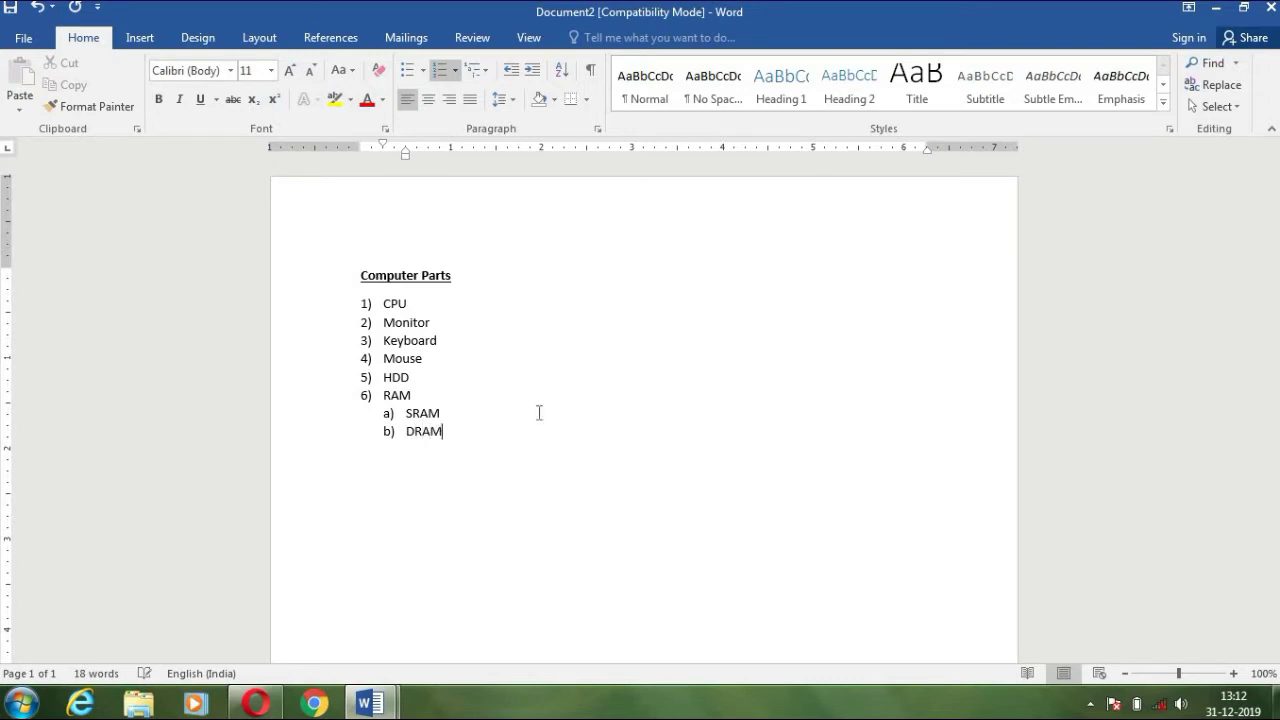
- Nest SDRAM under DRAM, then add an item and promote it back one level
key(Return)
key(Tab)
text(SD)
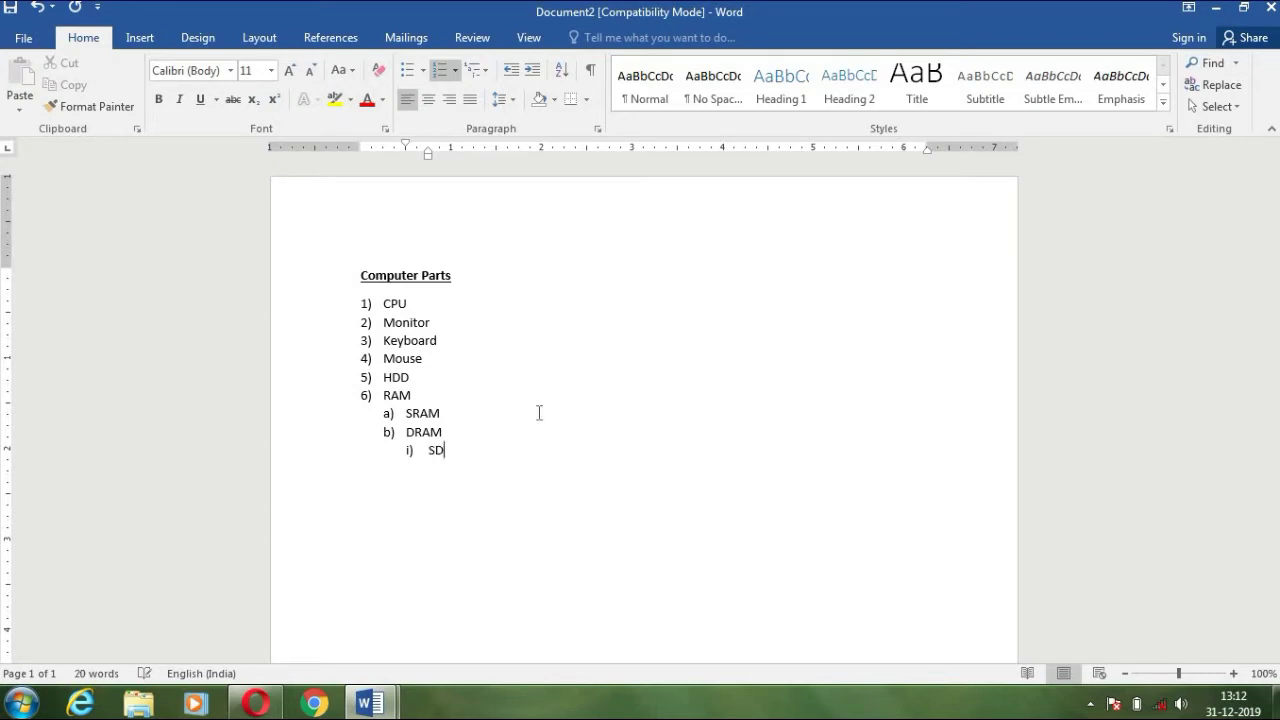
text(RAM)
key(Return)
key(Tab)
key(shift+Tab)
key(shift+Tab)
key(shift+Tab)
- Sort the selected computer-part paragraphs by text in ascending order
drag(390, 468, 349, 265)
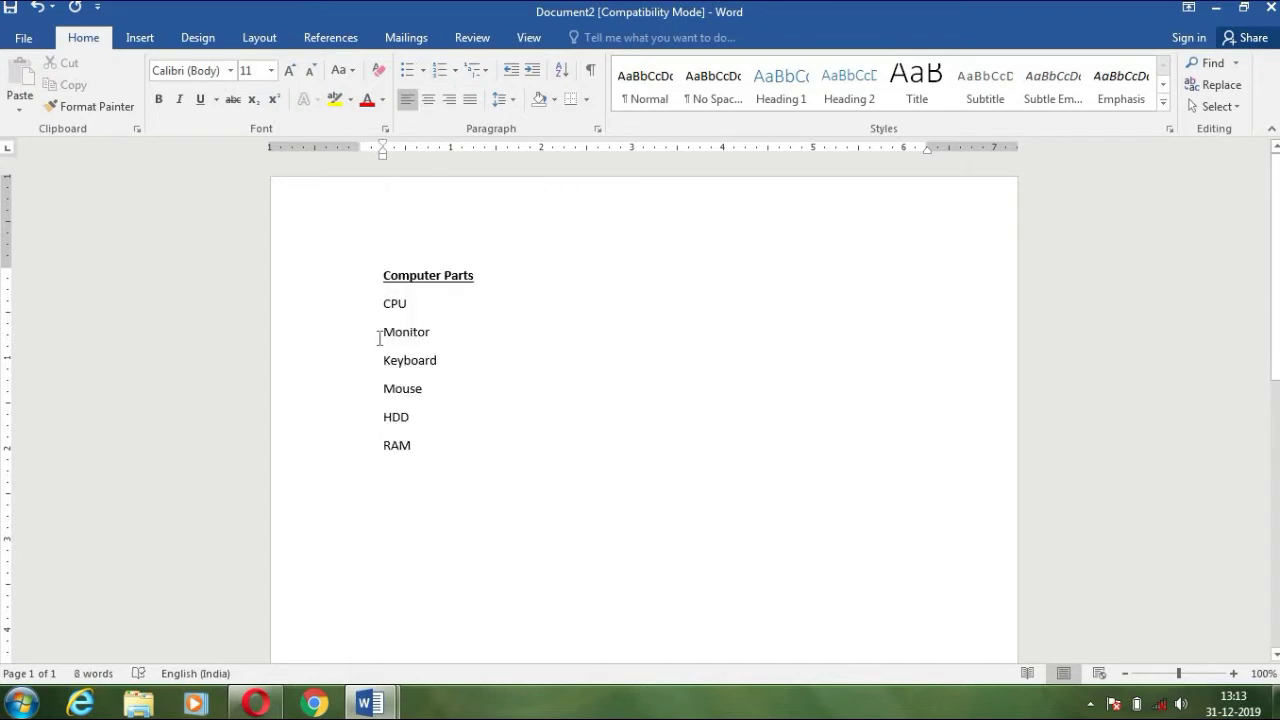
click(562, 69)
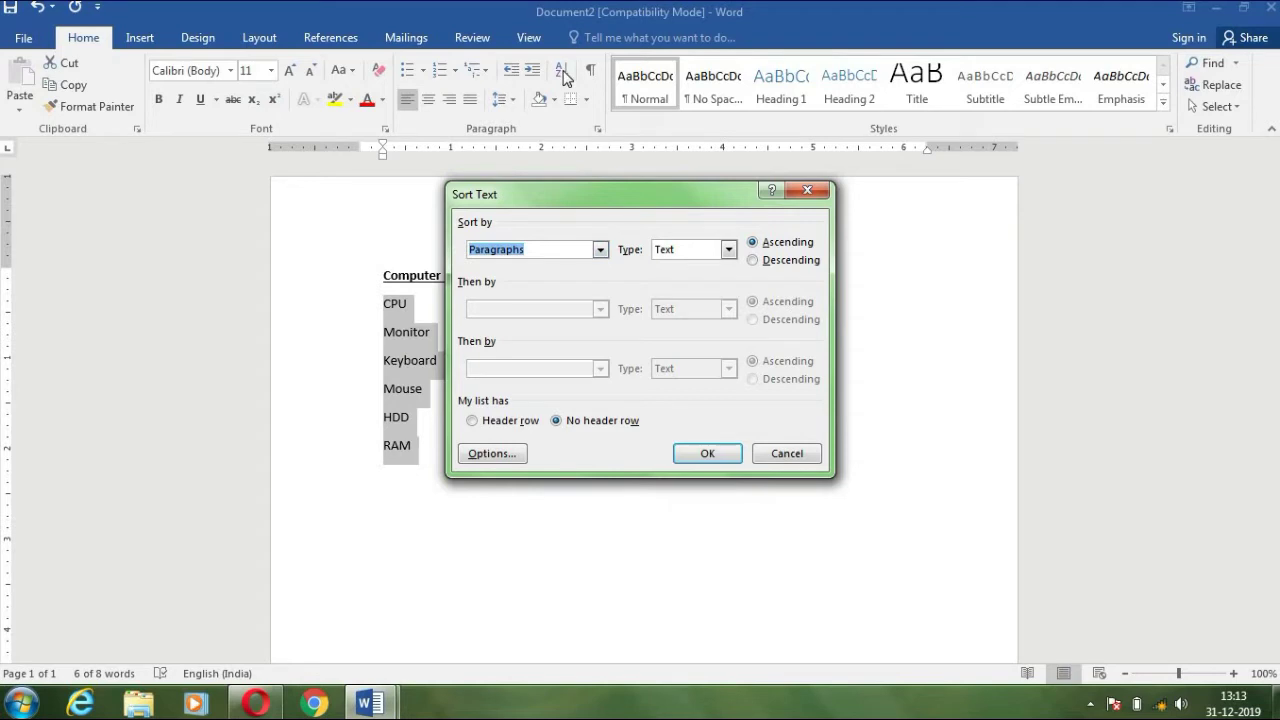
click(605, 257)
click(605, 256)
click(729, 250)
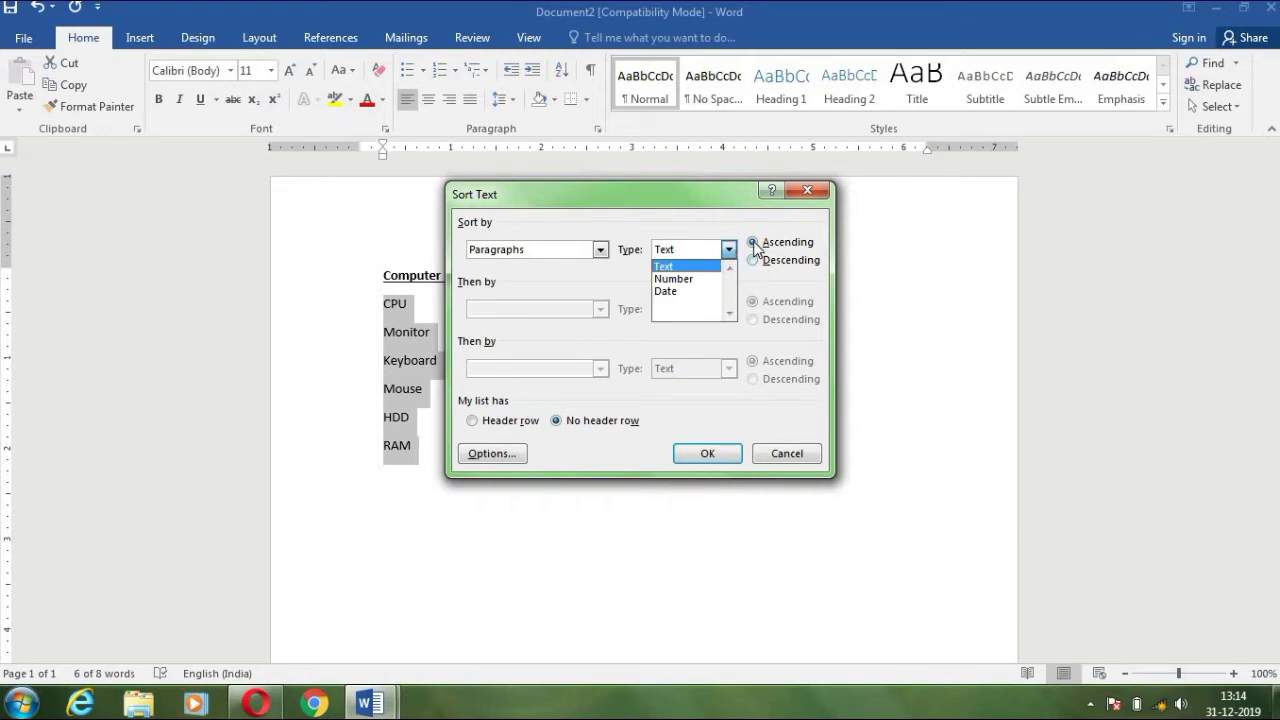
click(692, 266)
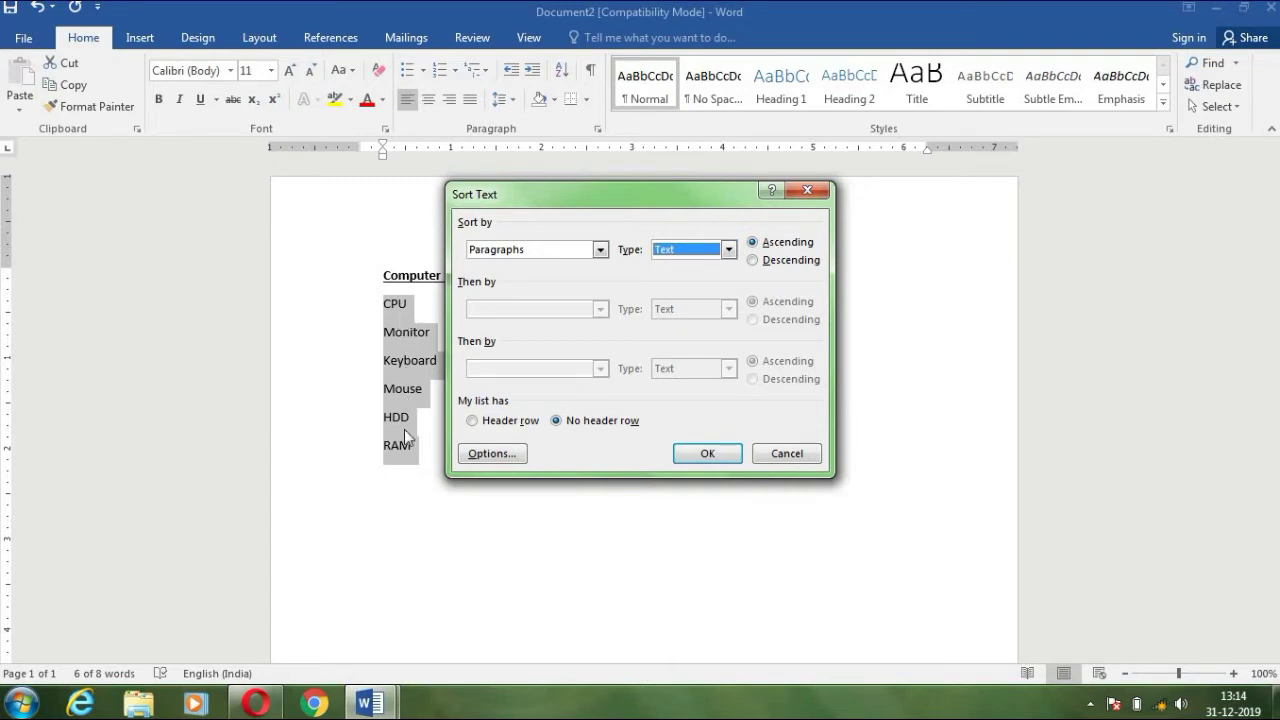
click(707, 455)
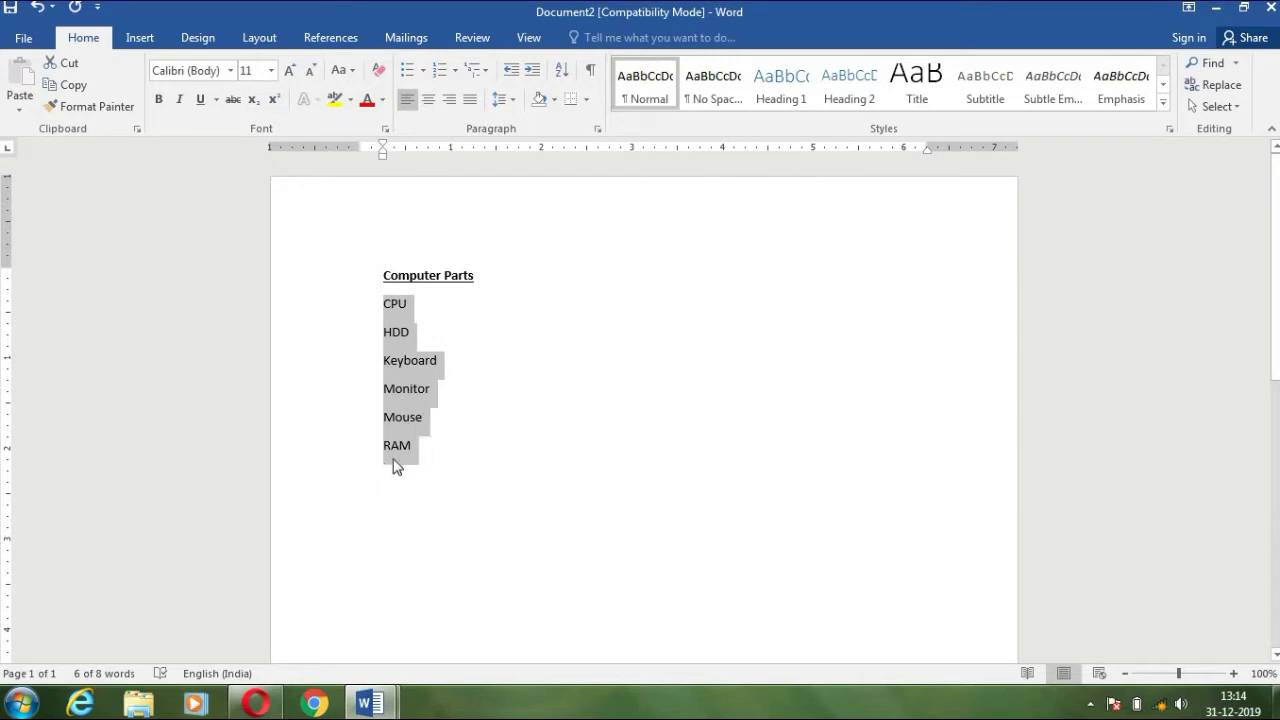
- Re-sort the items in descending order, from RAM down to CPU
click(561, 70)
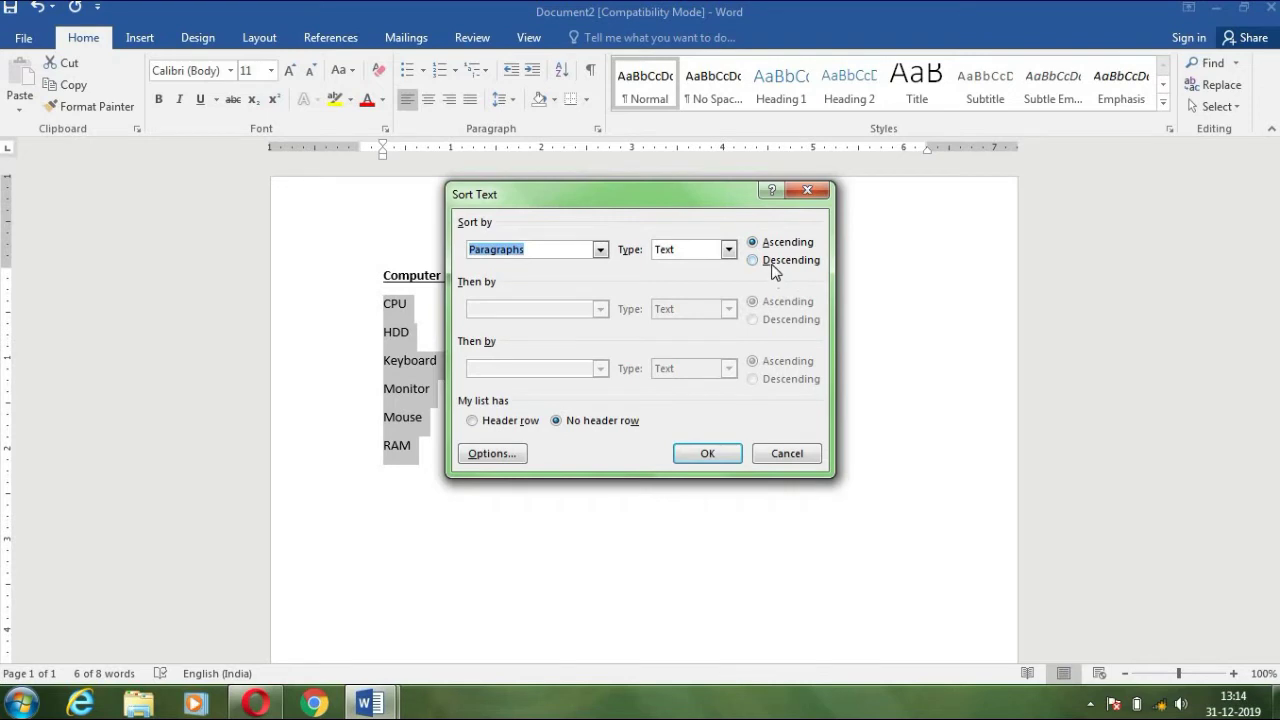
click(771, 261)
click(719, 455)
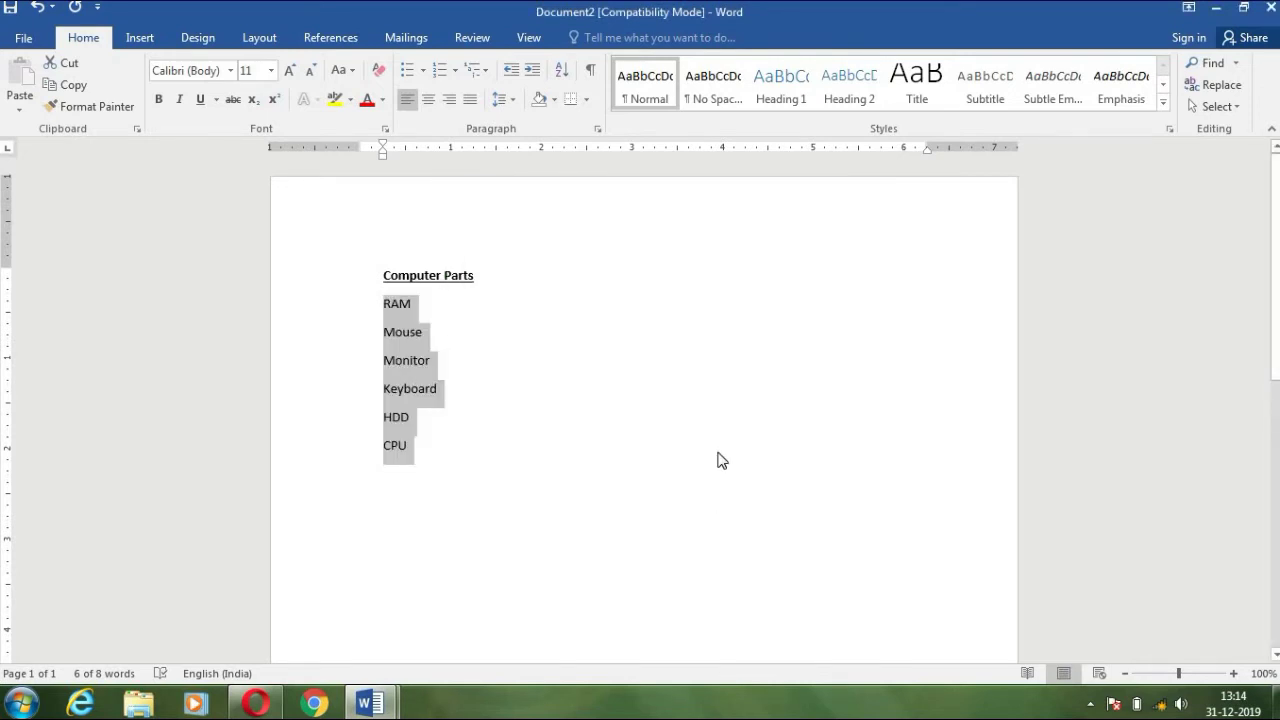
- Close Document2 with Don't Save and return to the GST document
click(1268, 10)
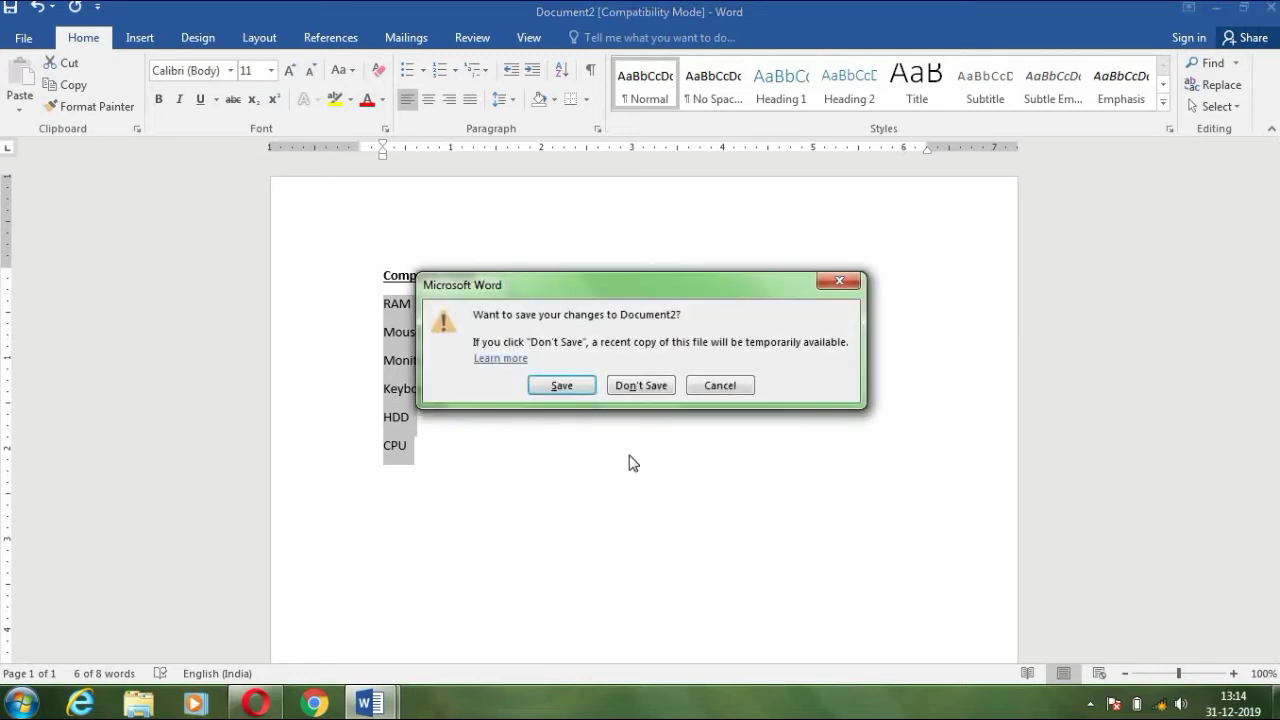
click(633, 390)
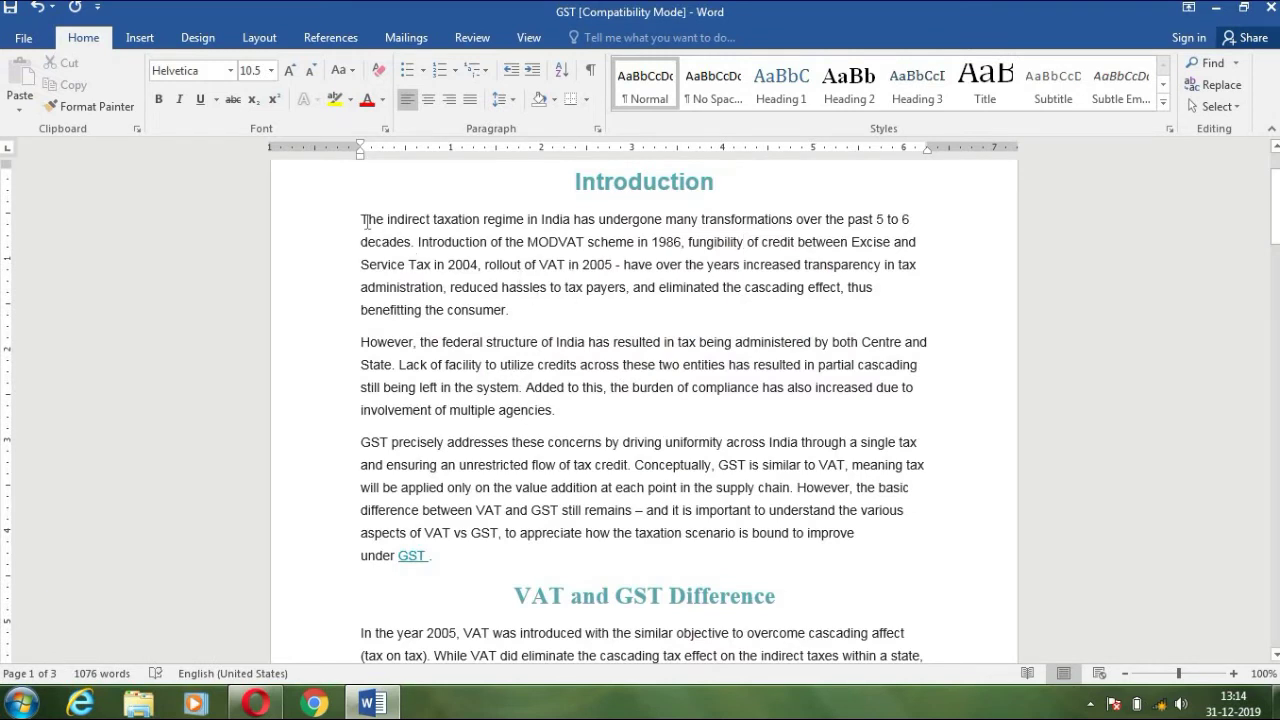
mouse_move(363, 218)
mouse_down()
mouse_move(560, 441)
mouse_move(566, 555)
mouse_up()
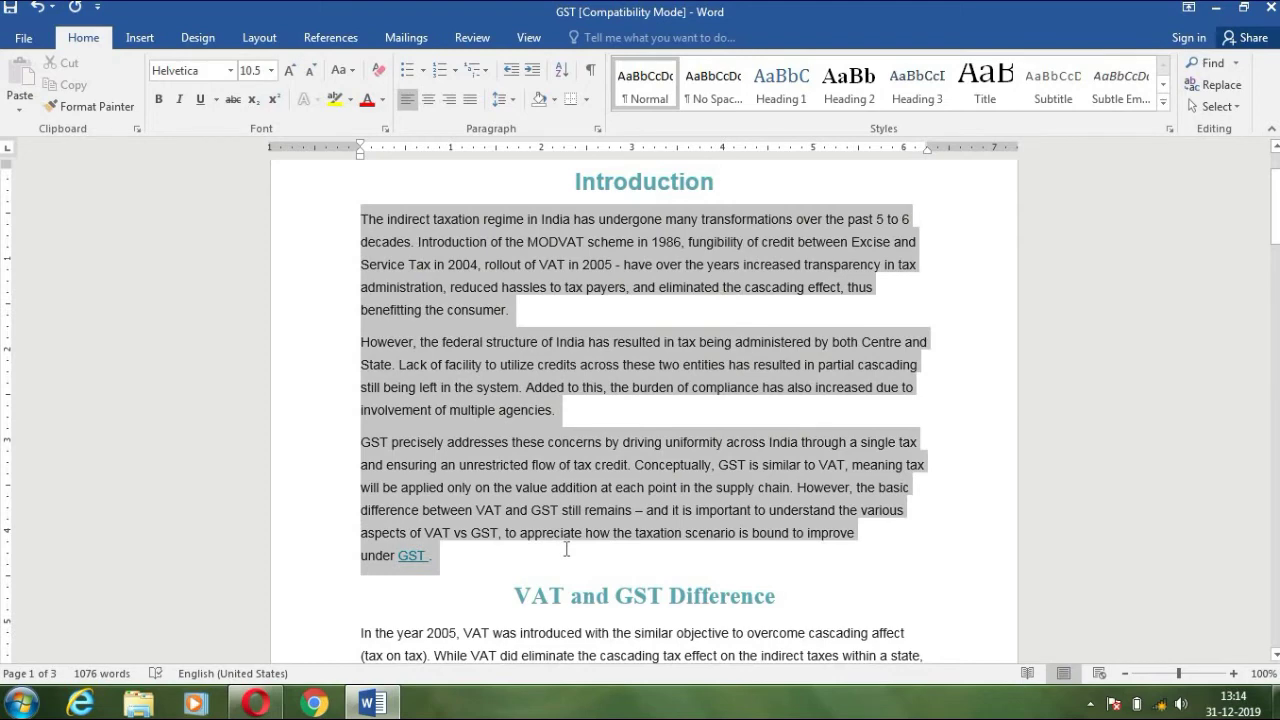
click(635, 386)
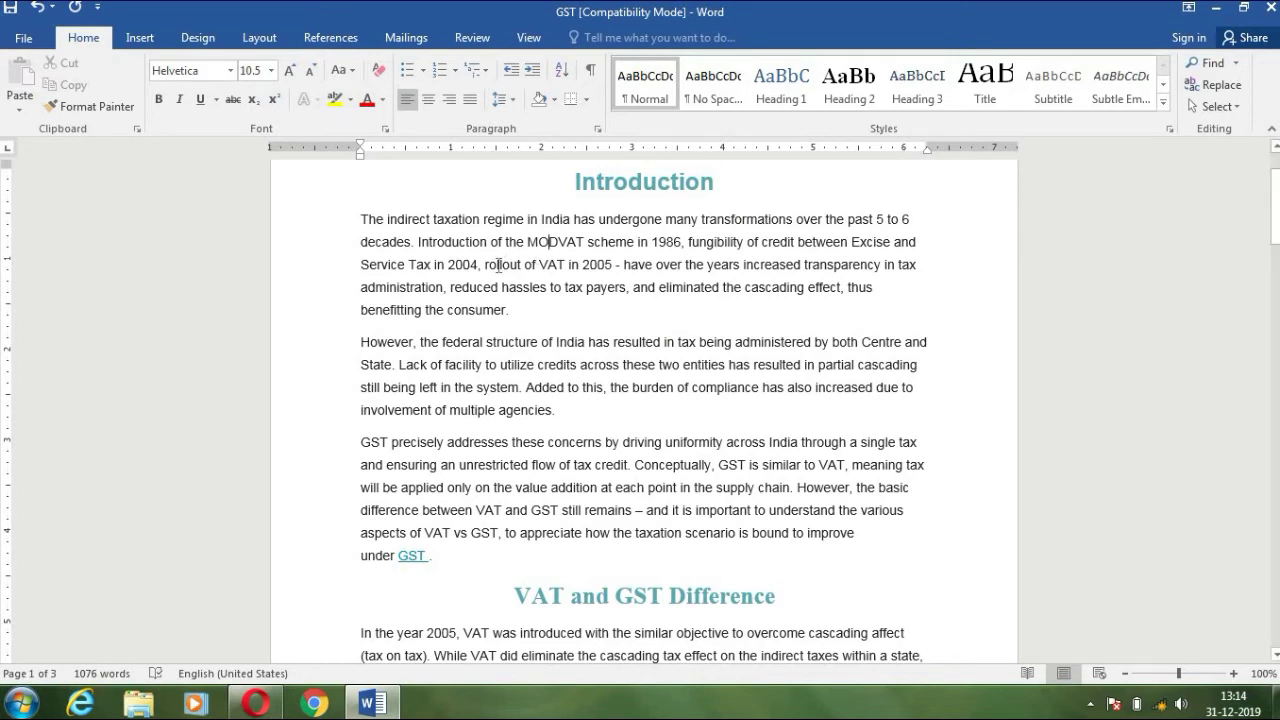
drag(500, 265, 589, 357)
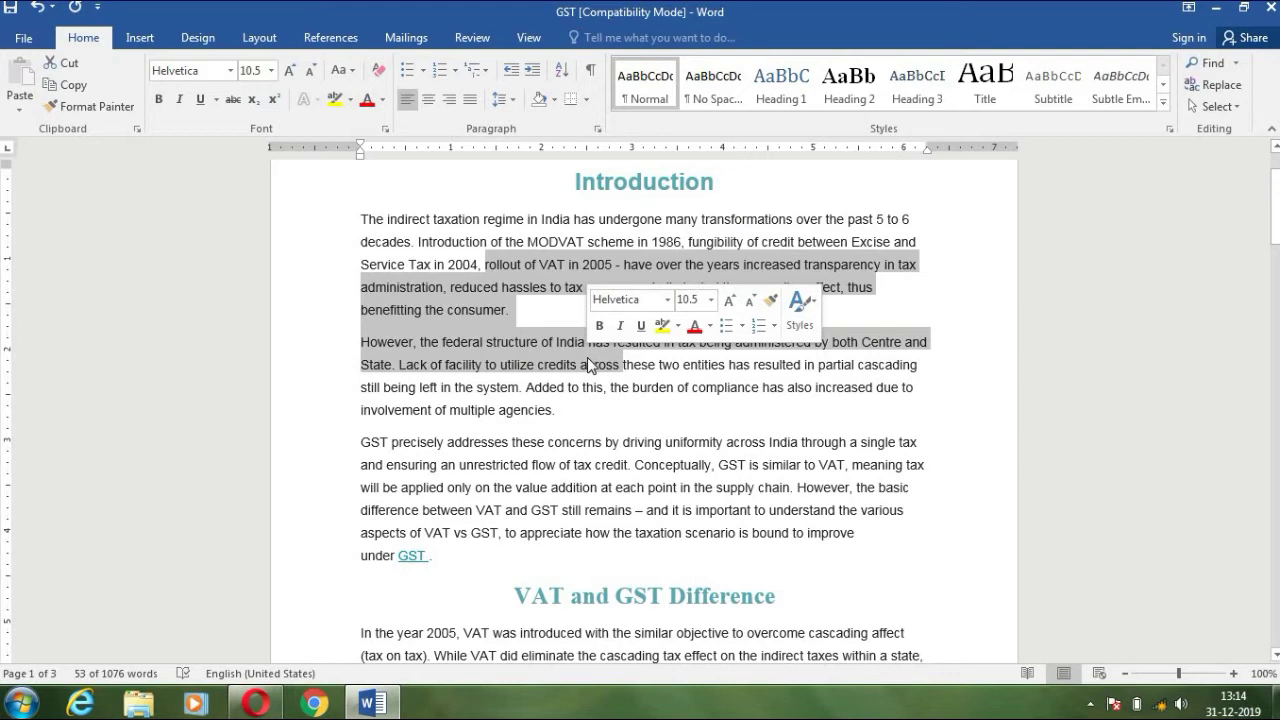
click(556, 259)
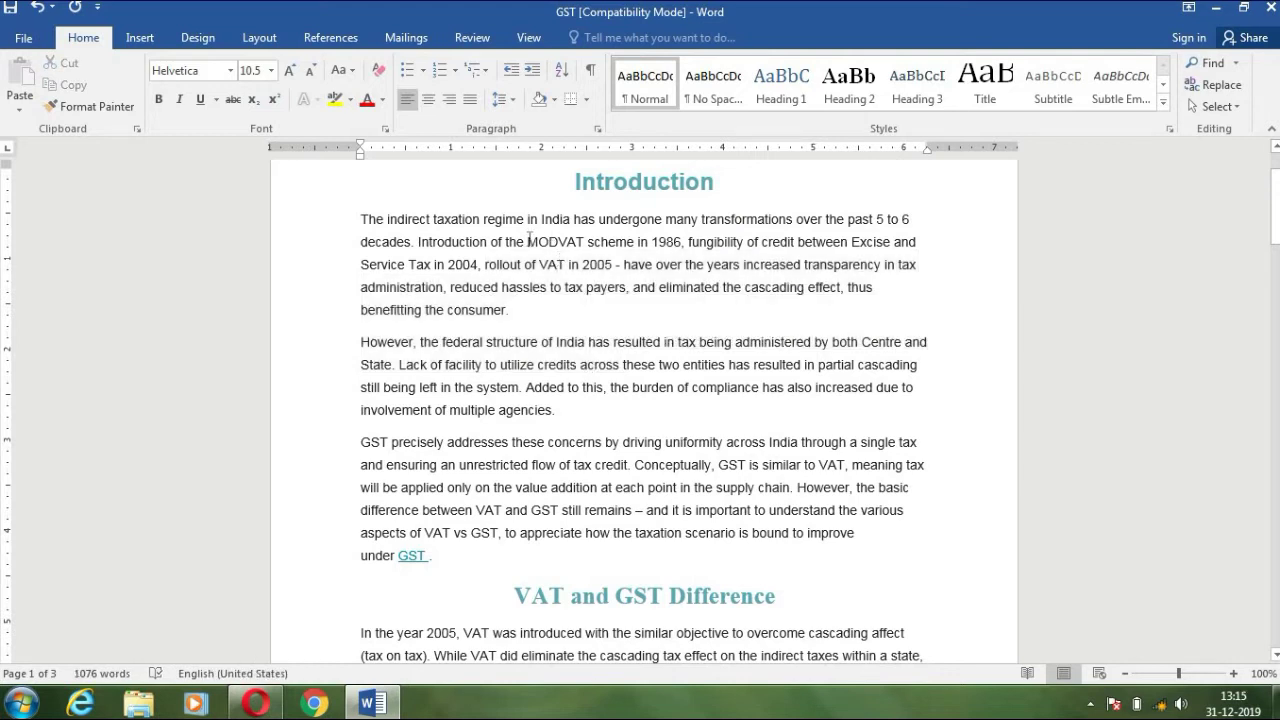
click(388, 218)
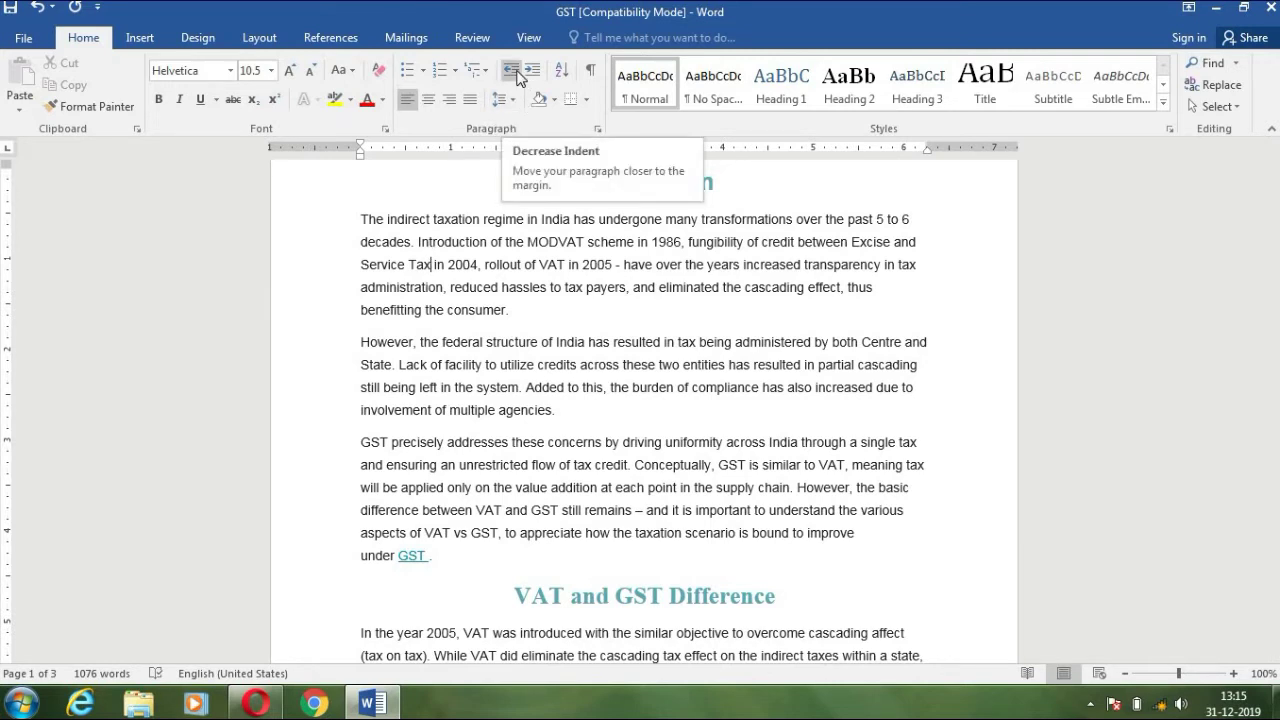
click(510, 79)
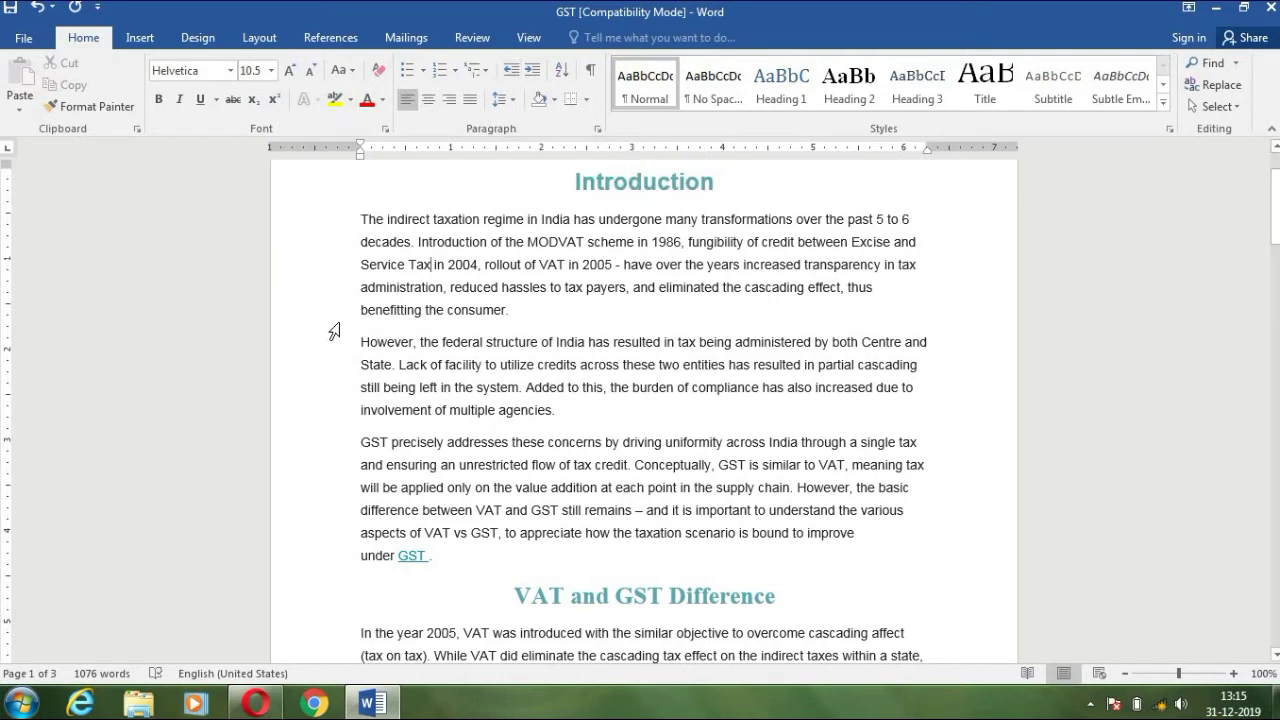
click(533, 72)
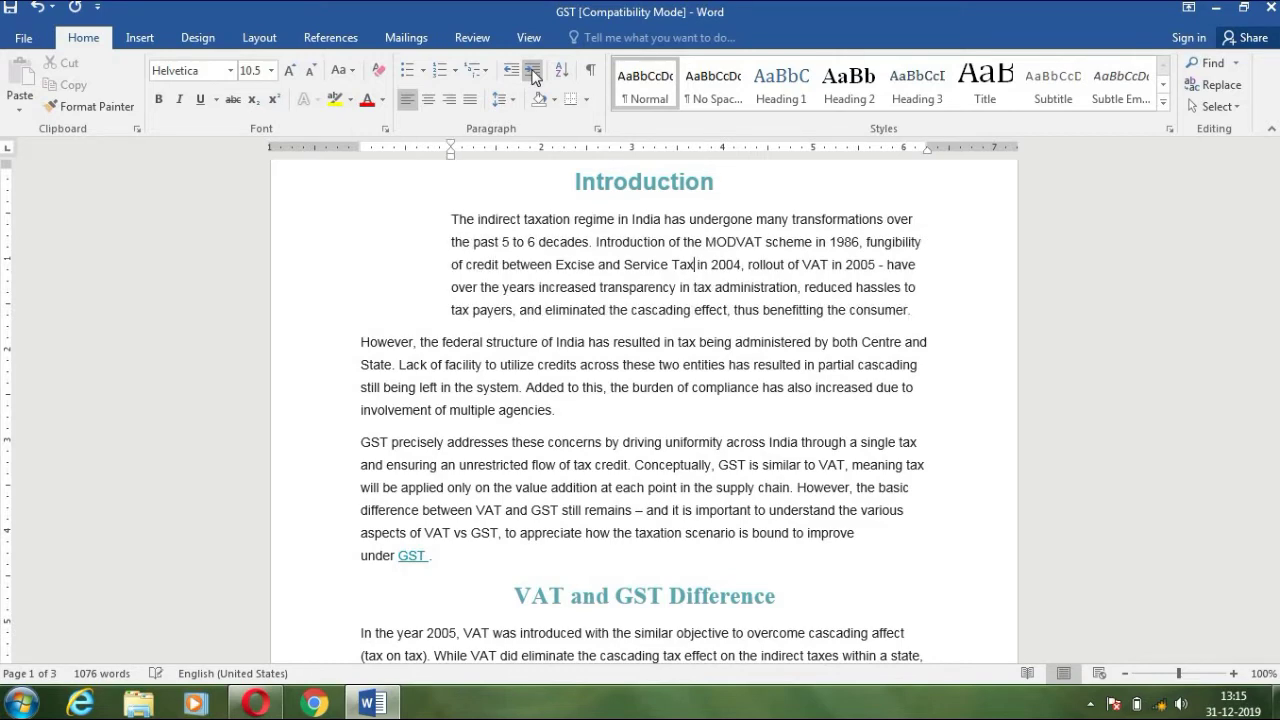
click(533, 77)
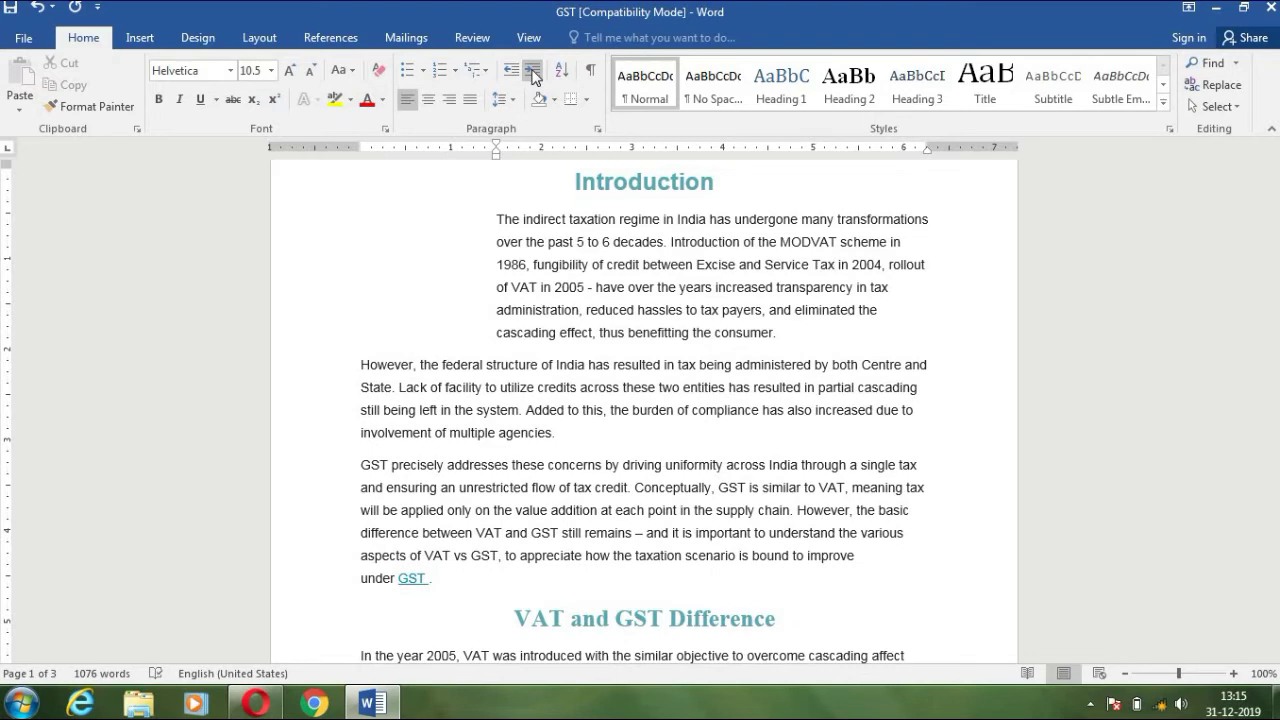
click(511, 72)
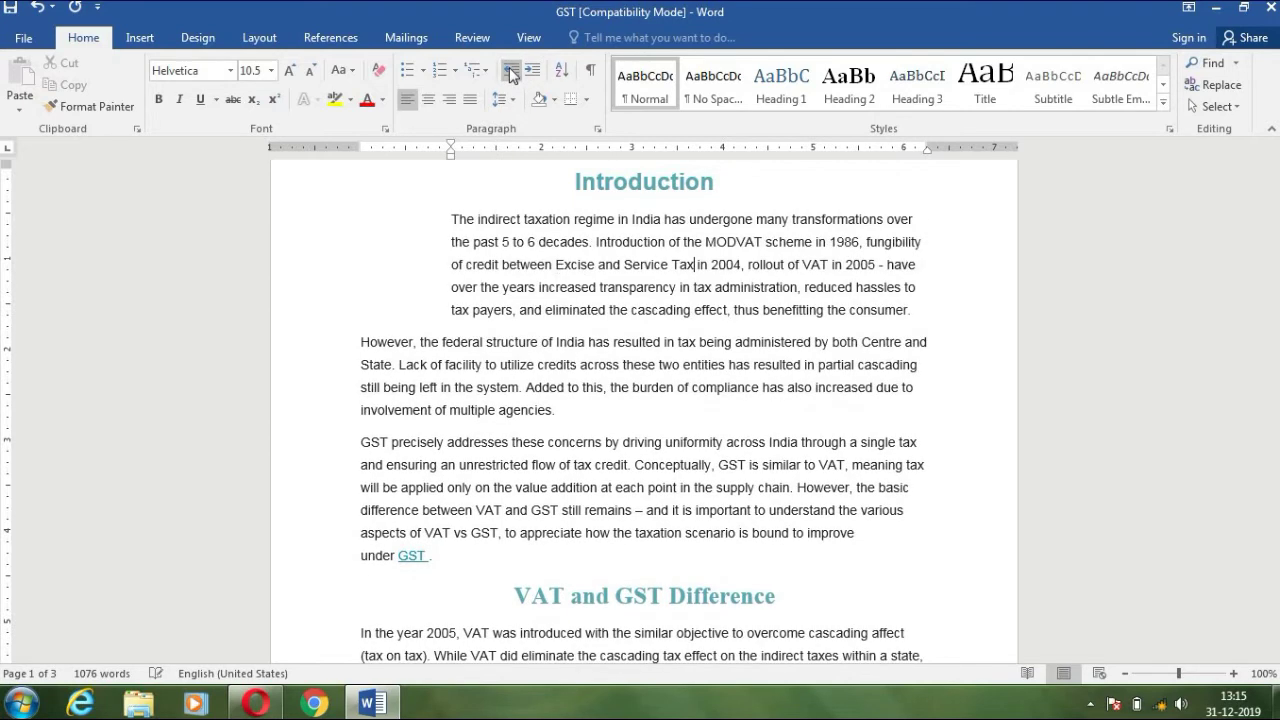
click(511, 72)
click(511, 72)
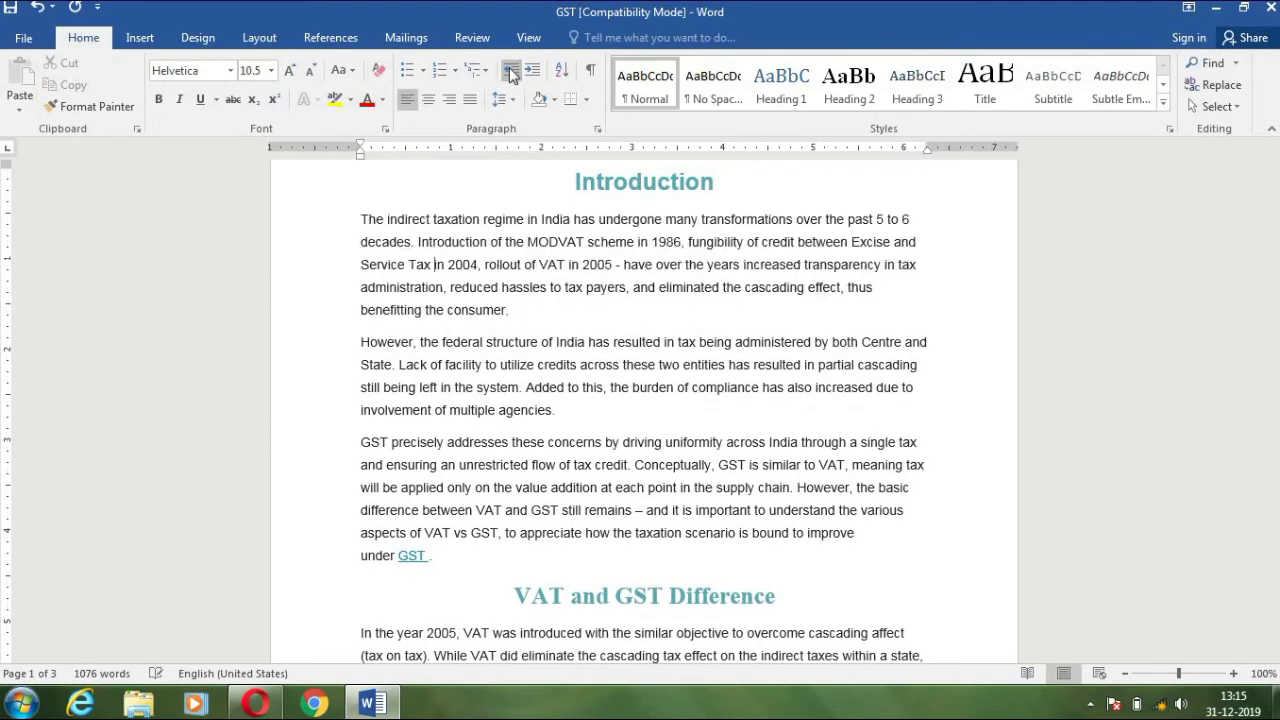
click(591, 71)
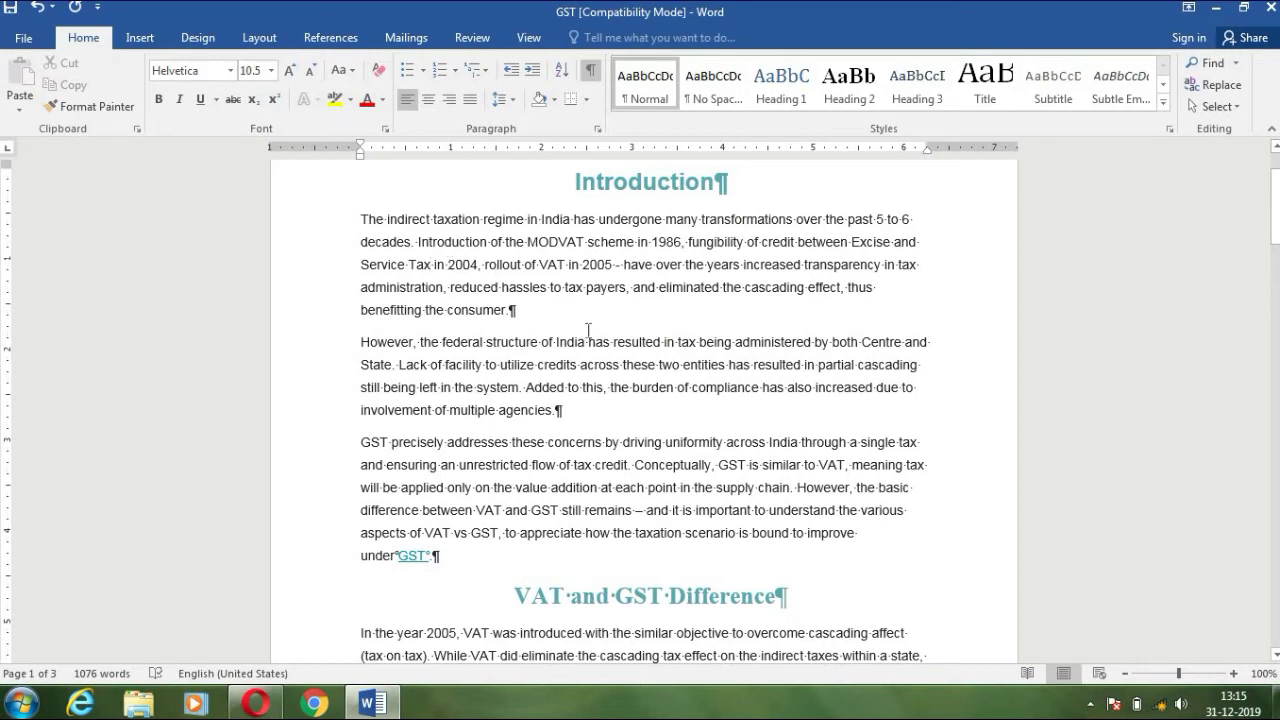
click(487, 342)
key(Tab)
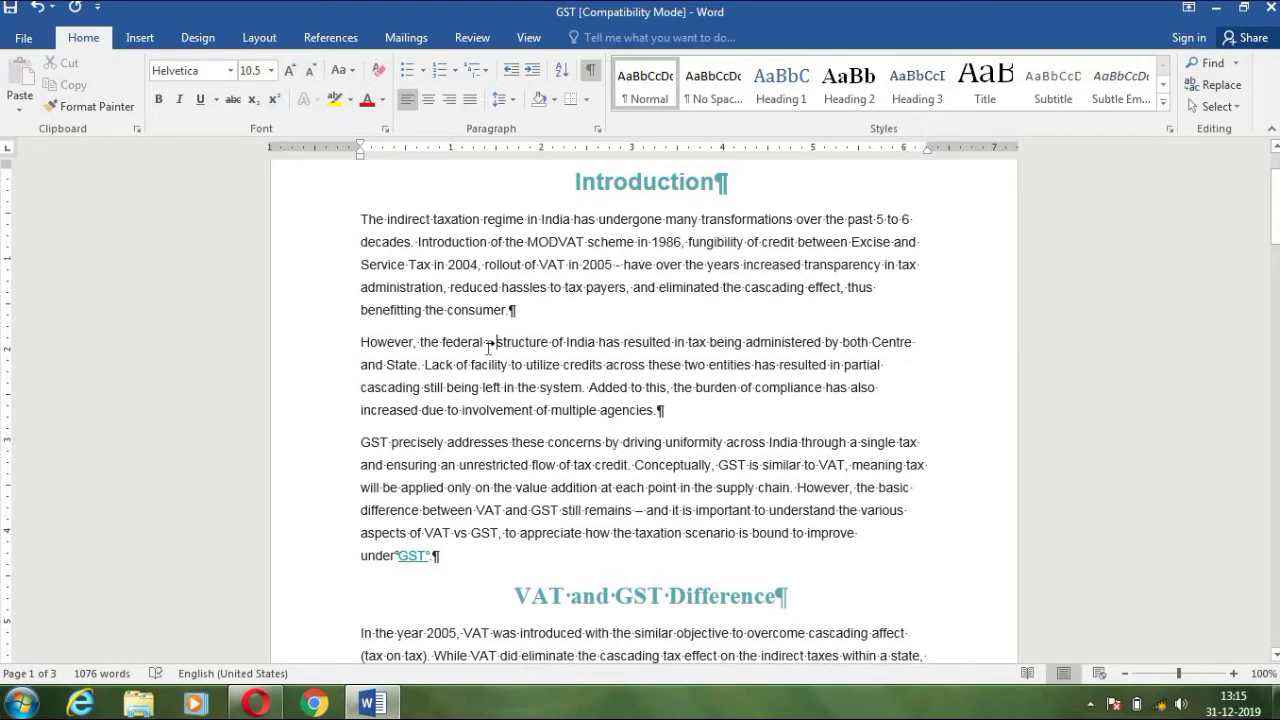
key(BackSpace)
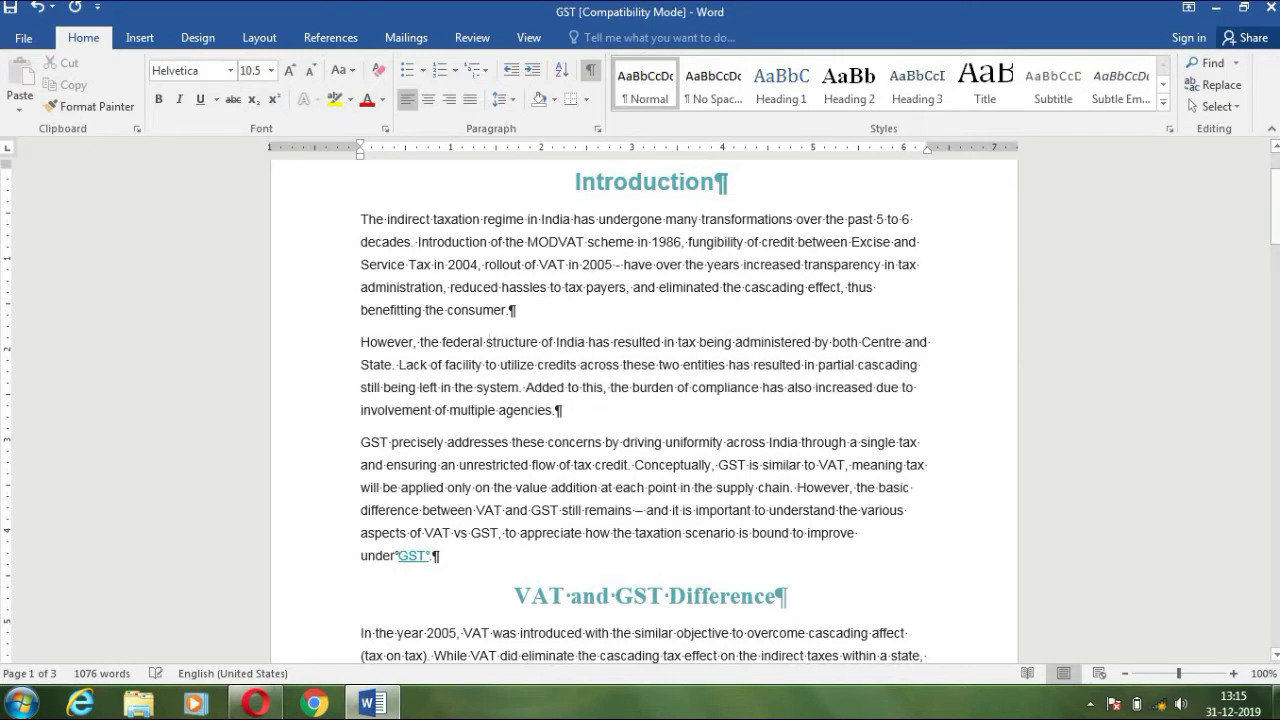
click(595, 71)
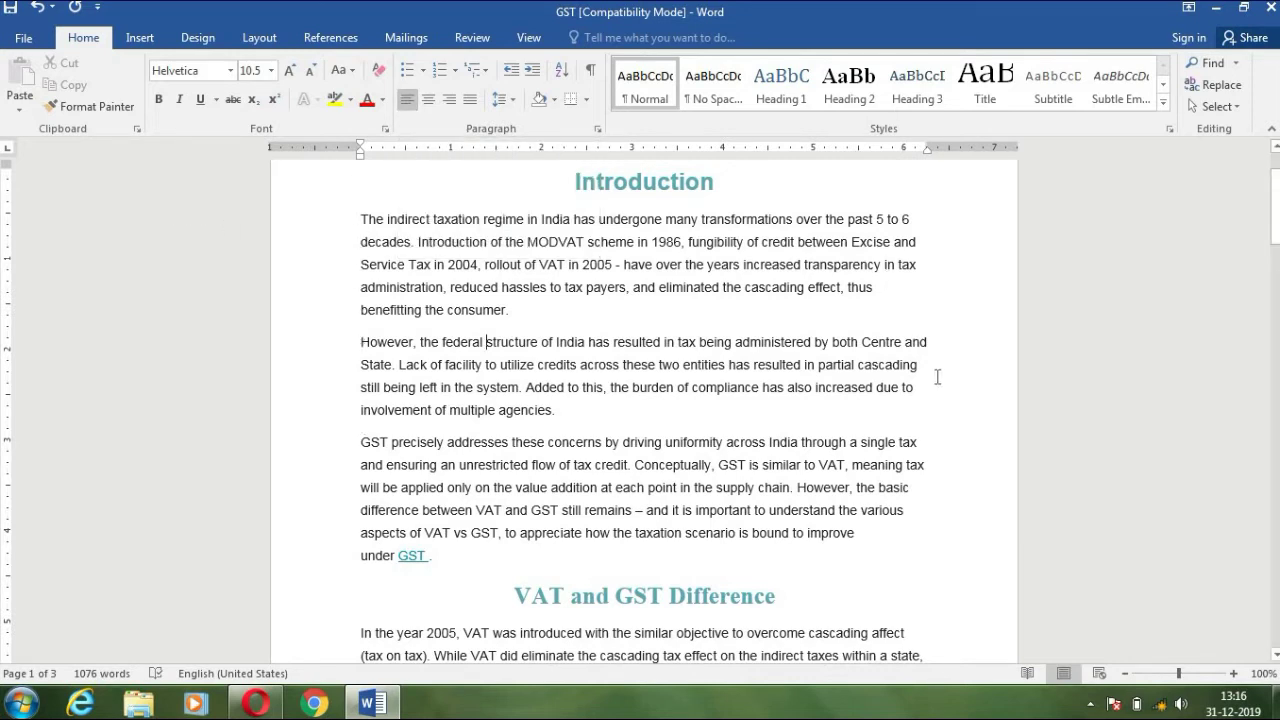
- Try centring and right-aligning the first Introduction paragraph, then justify it with Ctrl+J
click(451, 241)
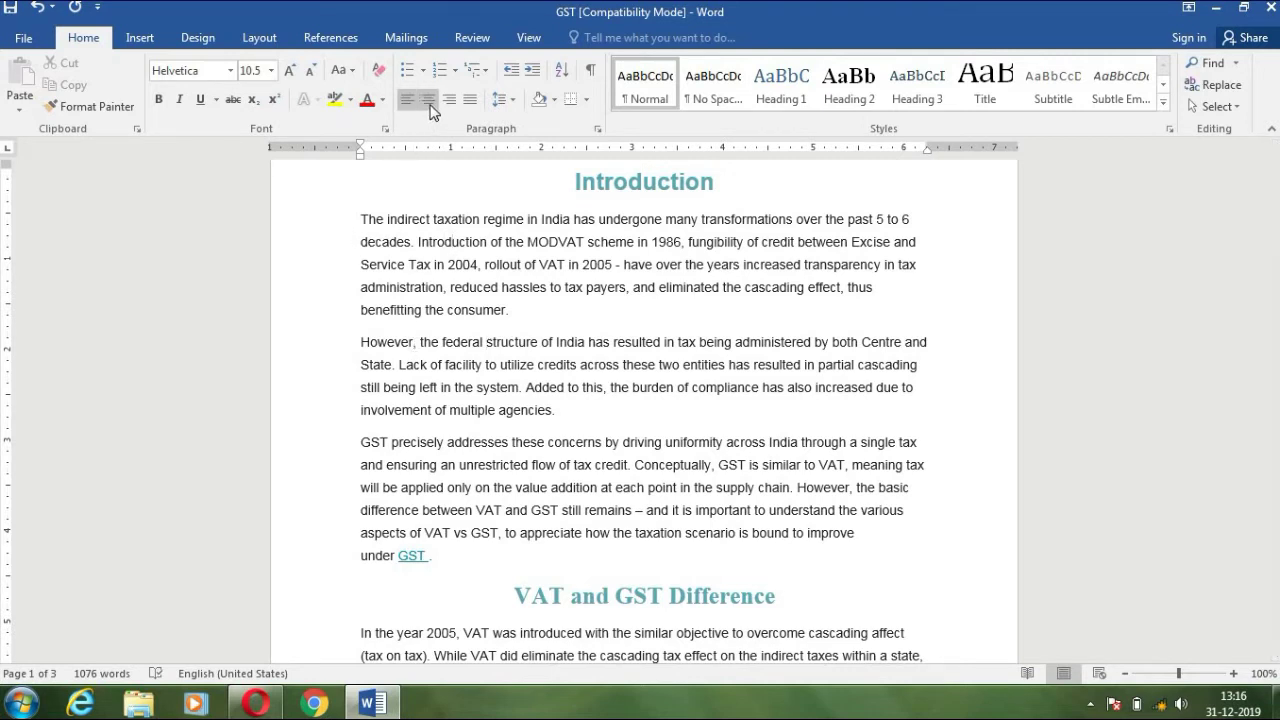
key(ctrl+e)
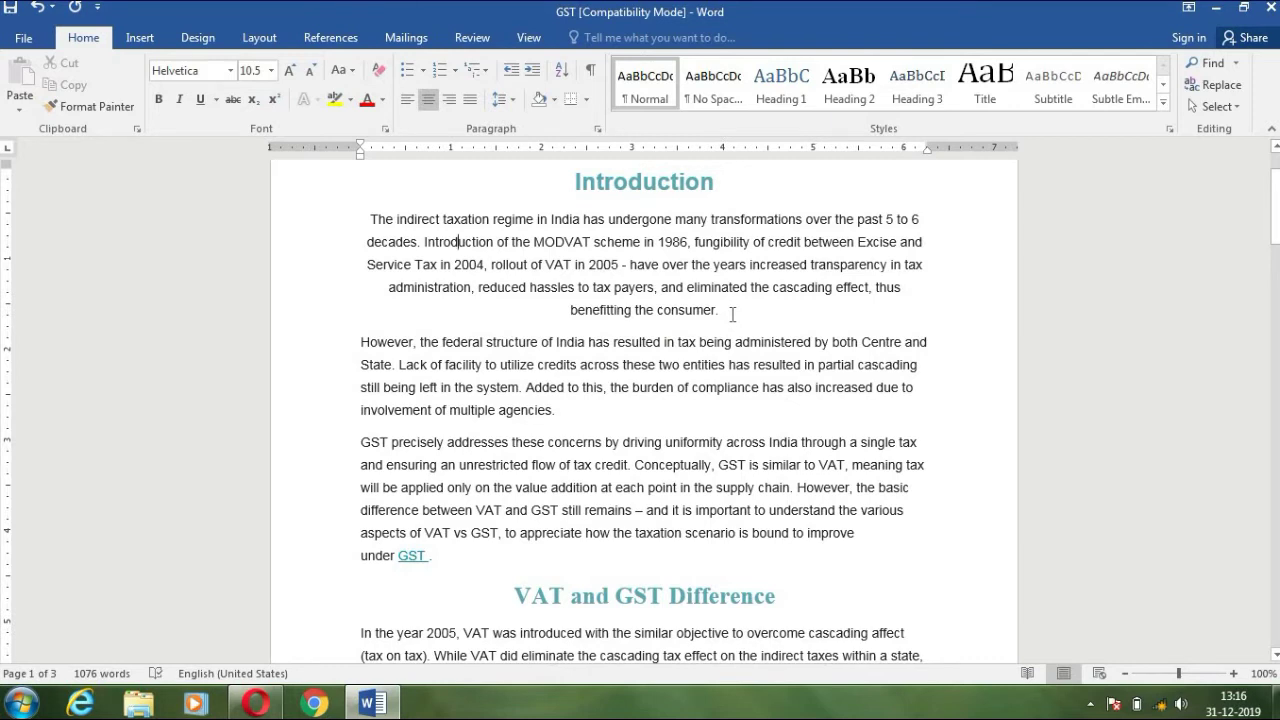
key(Return)
text(Dkjalkjdj ajdjklj jdlkajlajdlka dfjkldj fkldj kfd)
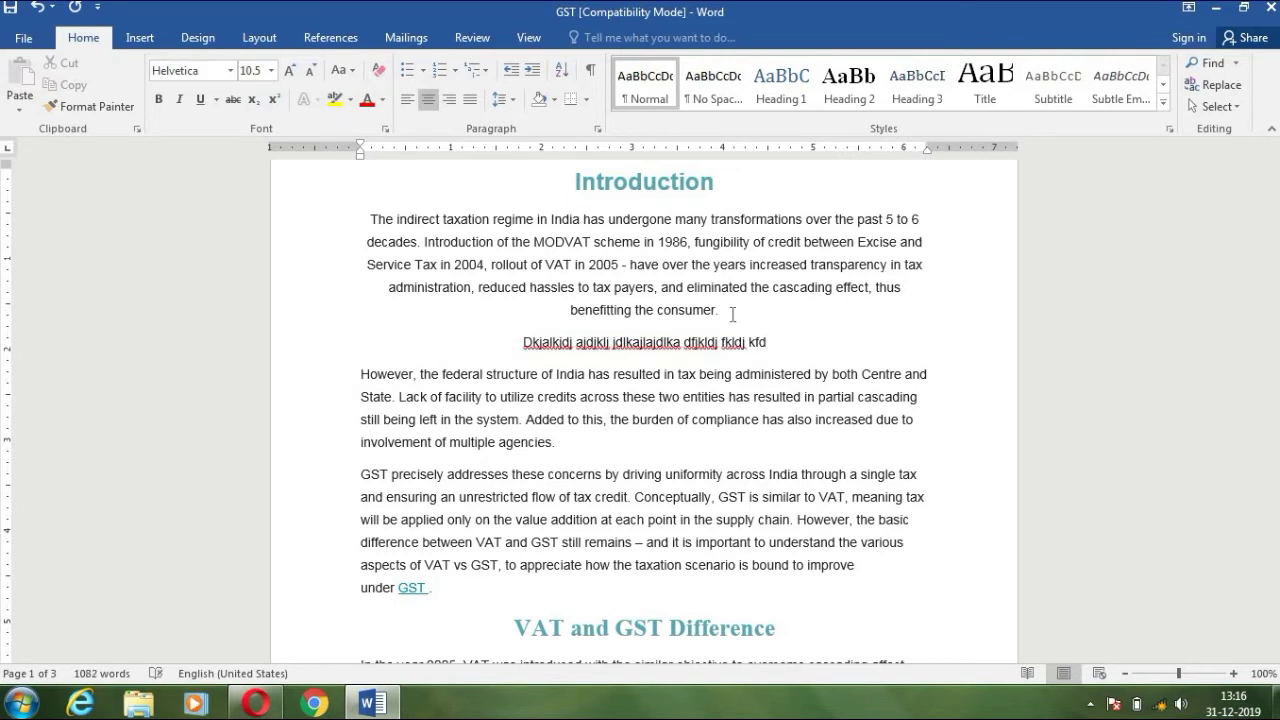
key(ctrl+BackSpace)
key(ctrl+BackSpace)
key(ctrl+BackSpace)
key(BackSpace)
key(BackSpace)
key(ctrl+BackSpace)
key(BackSpace)
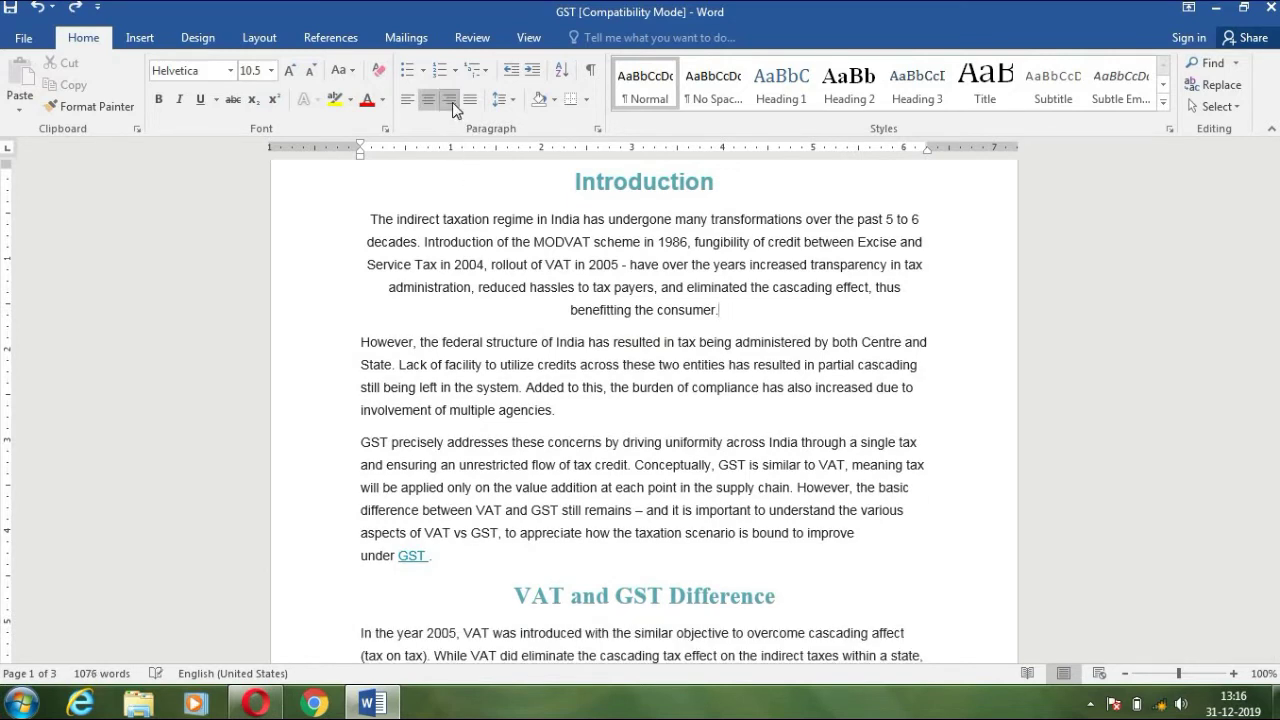
key(ctrl+r)
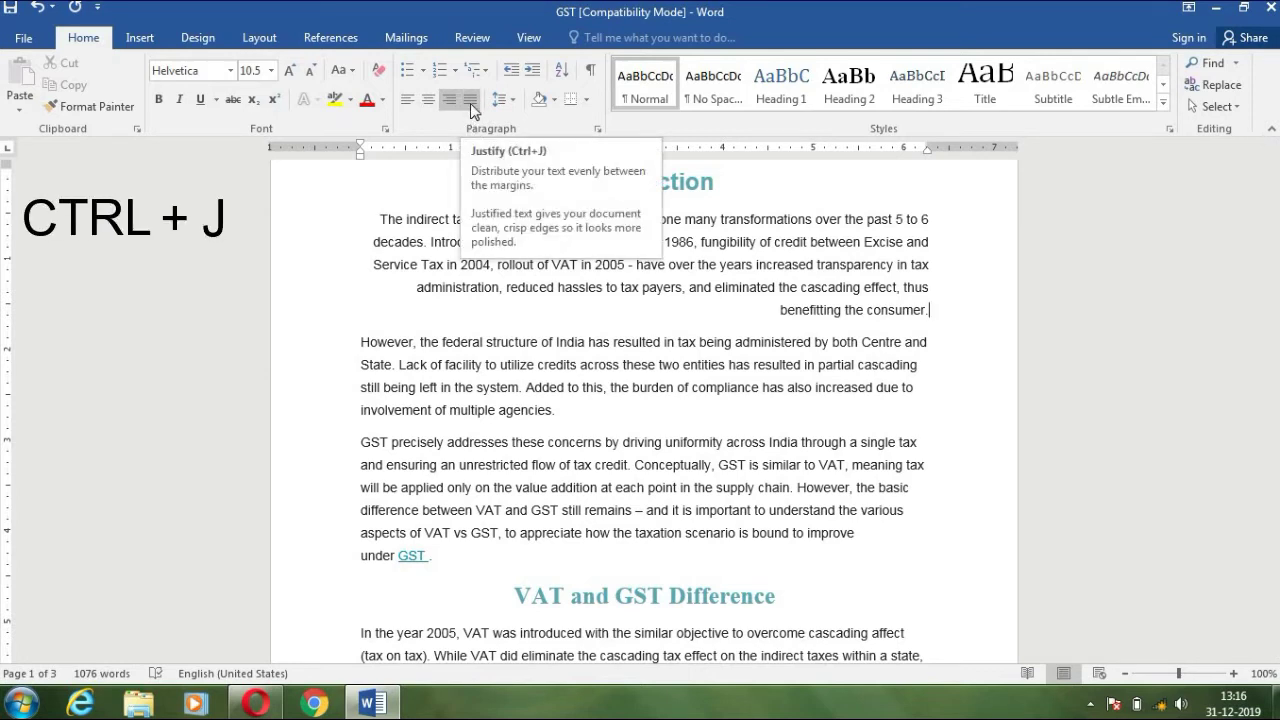
key(ctrl+j)
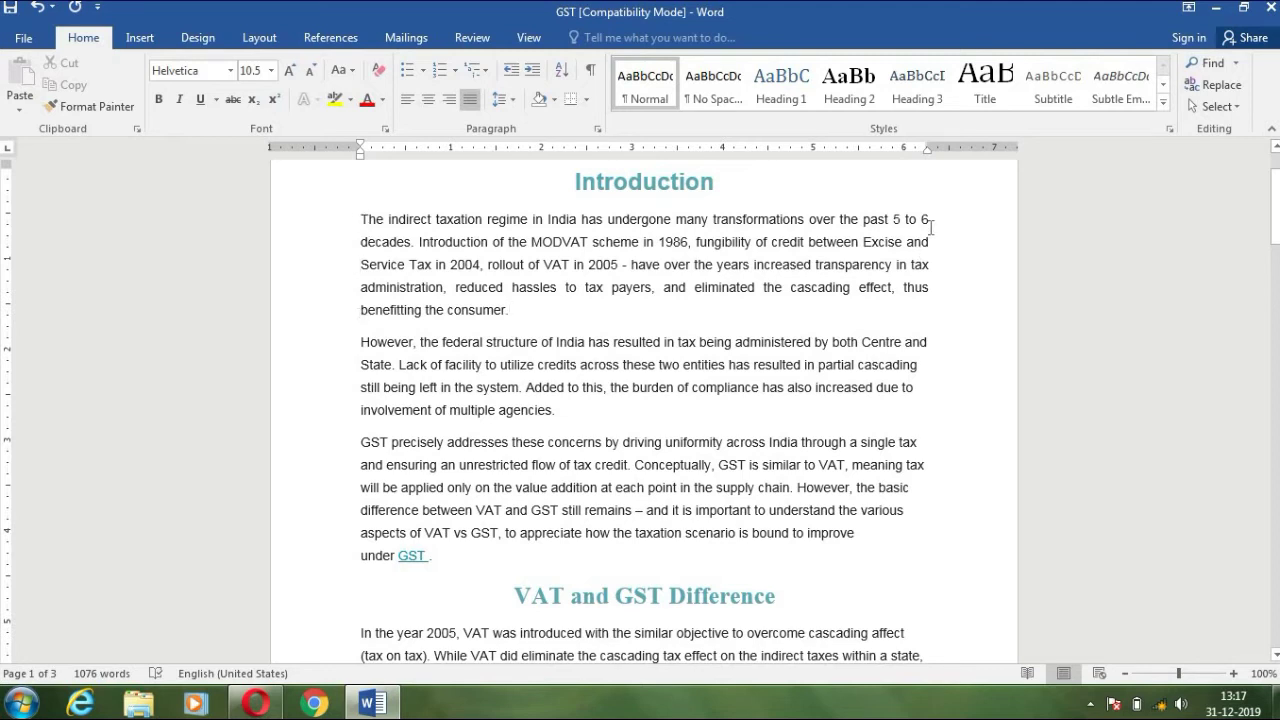
drag(928, 152, 929, 157)
drag(362, 157, 361, 157)
key(ctrl+a)
click(471, 98)
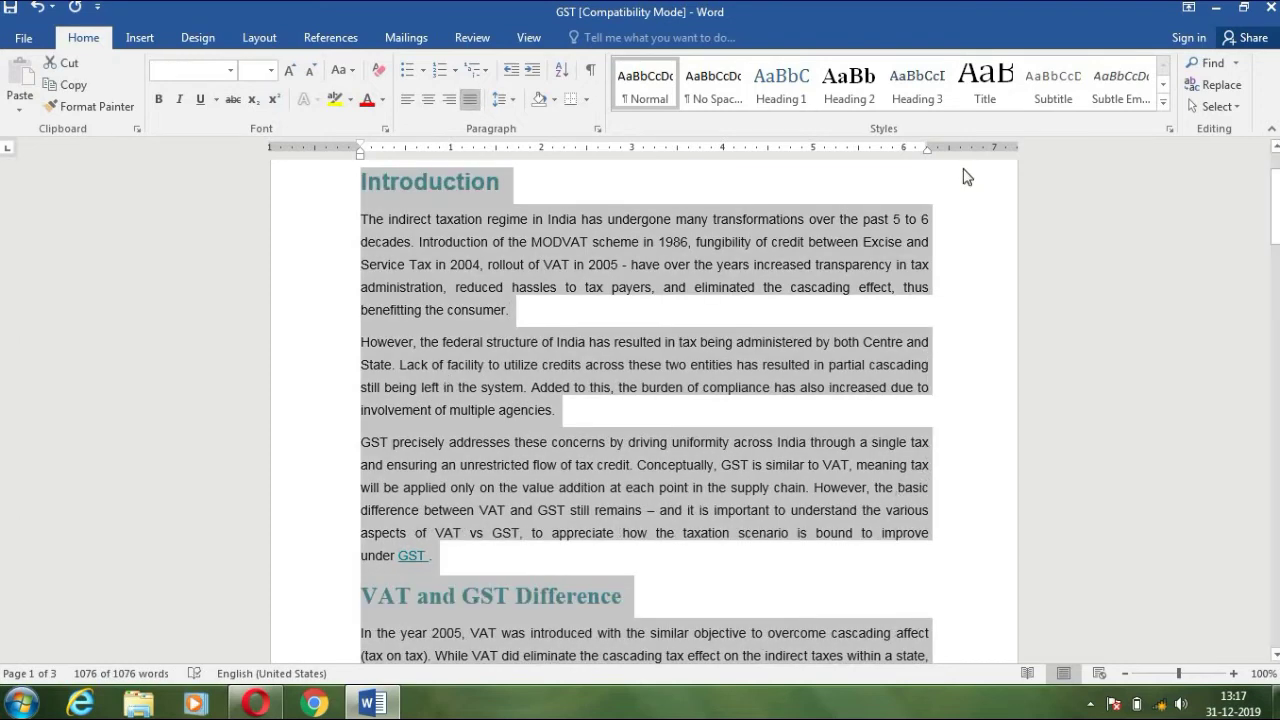
drag(927, 148, 843, 160)
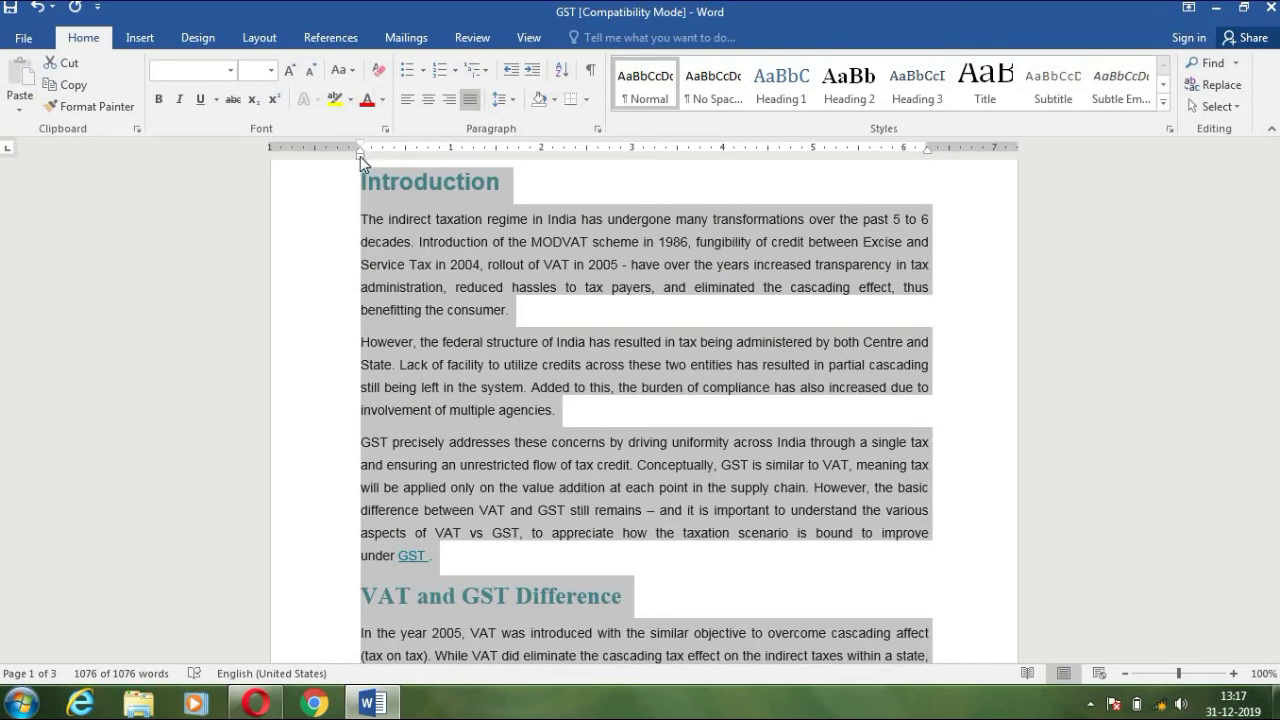
click(360, 156)
key(ctrl+z)
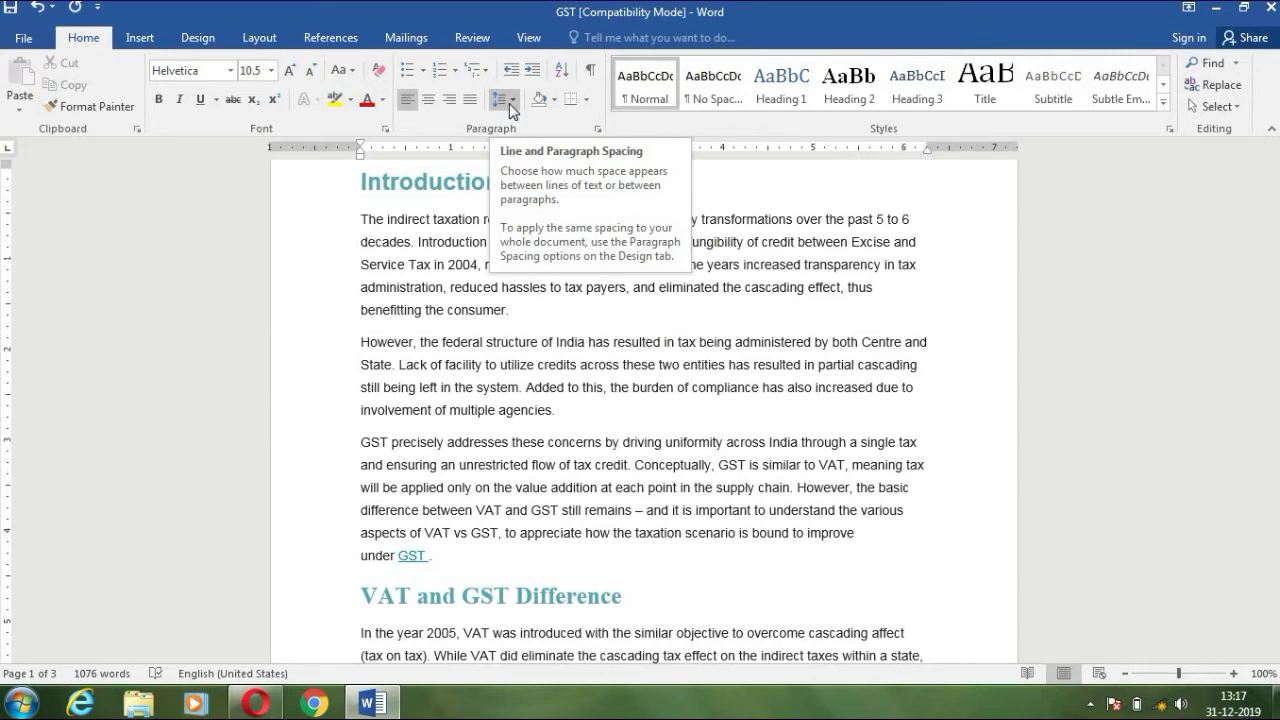
click(509, 103)
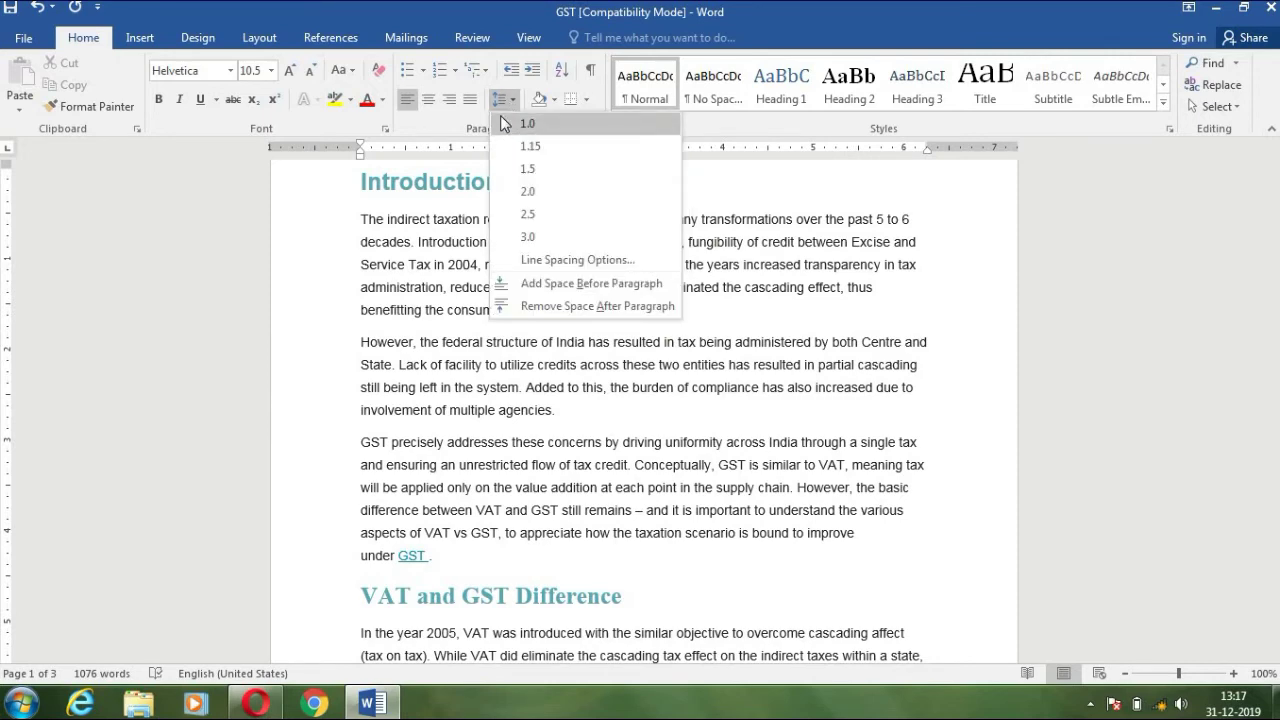
click(378, 300)
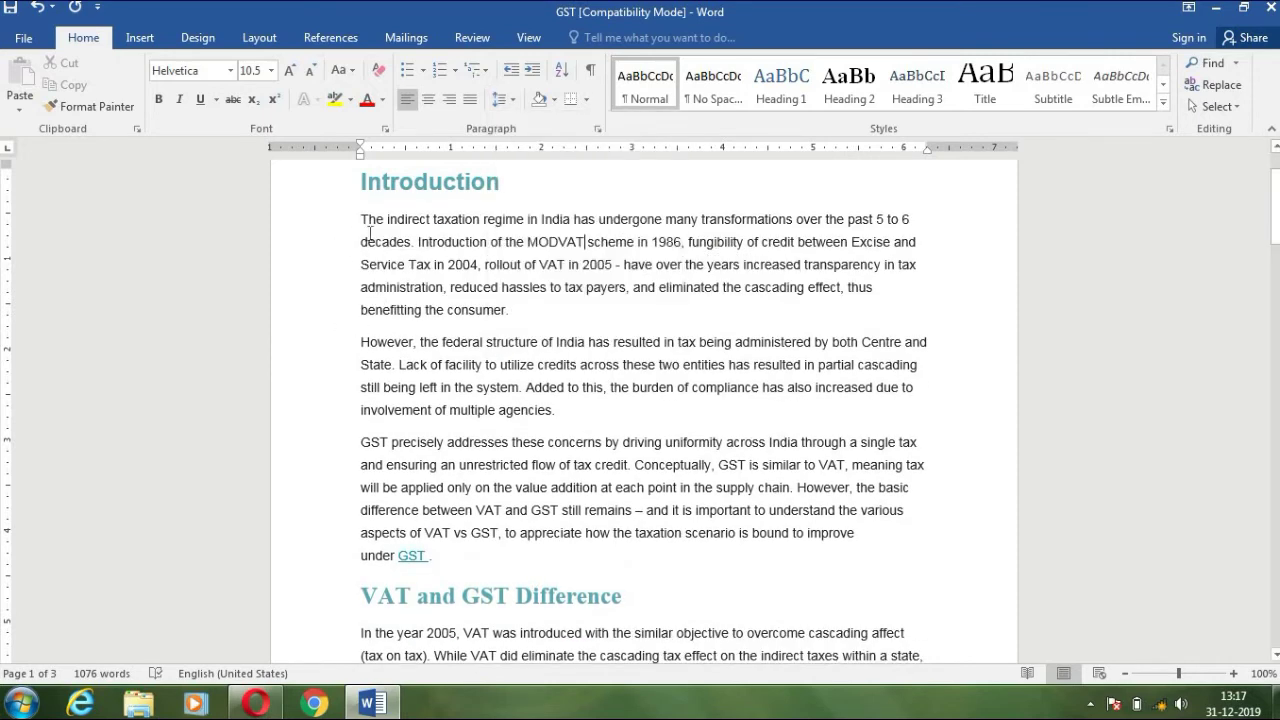
drag(365, 221, 512, 313)
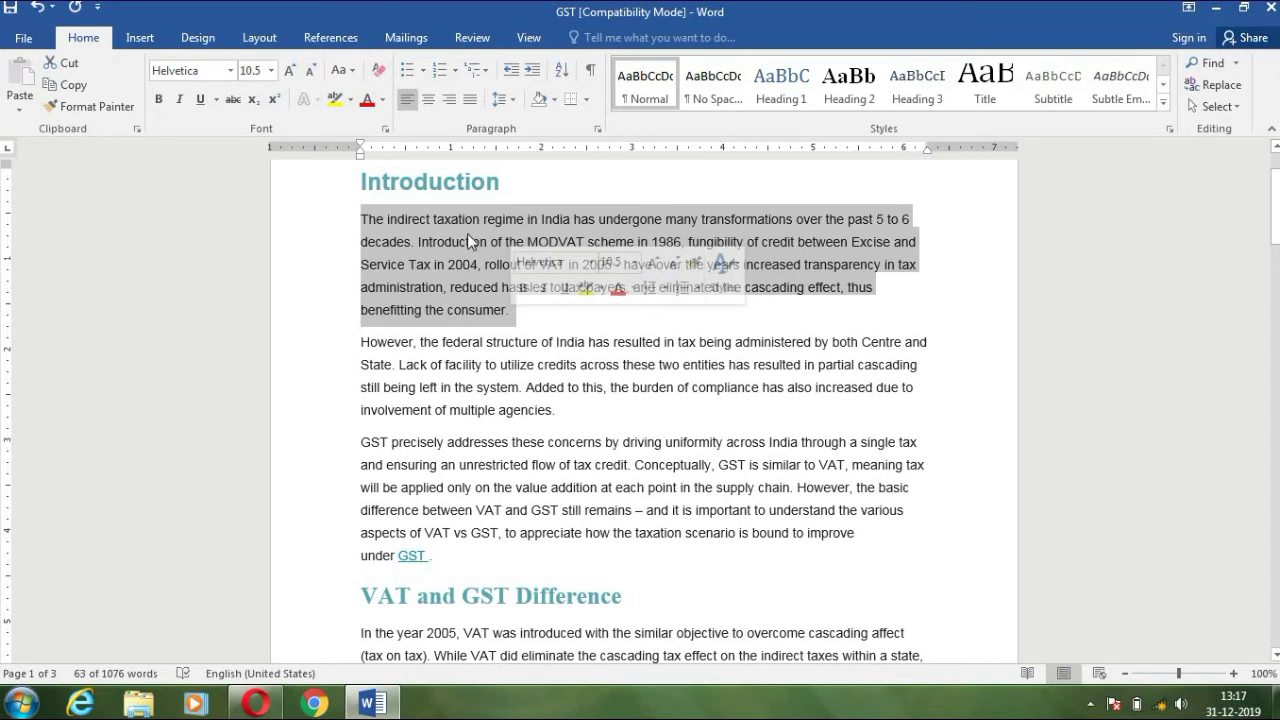
- Set the first Introduction paragraph to 3.0 line spacing, then change it to 1.15
click(499, 264)
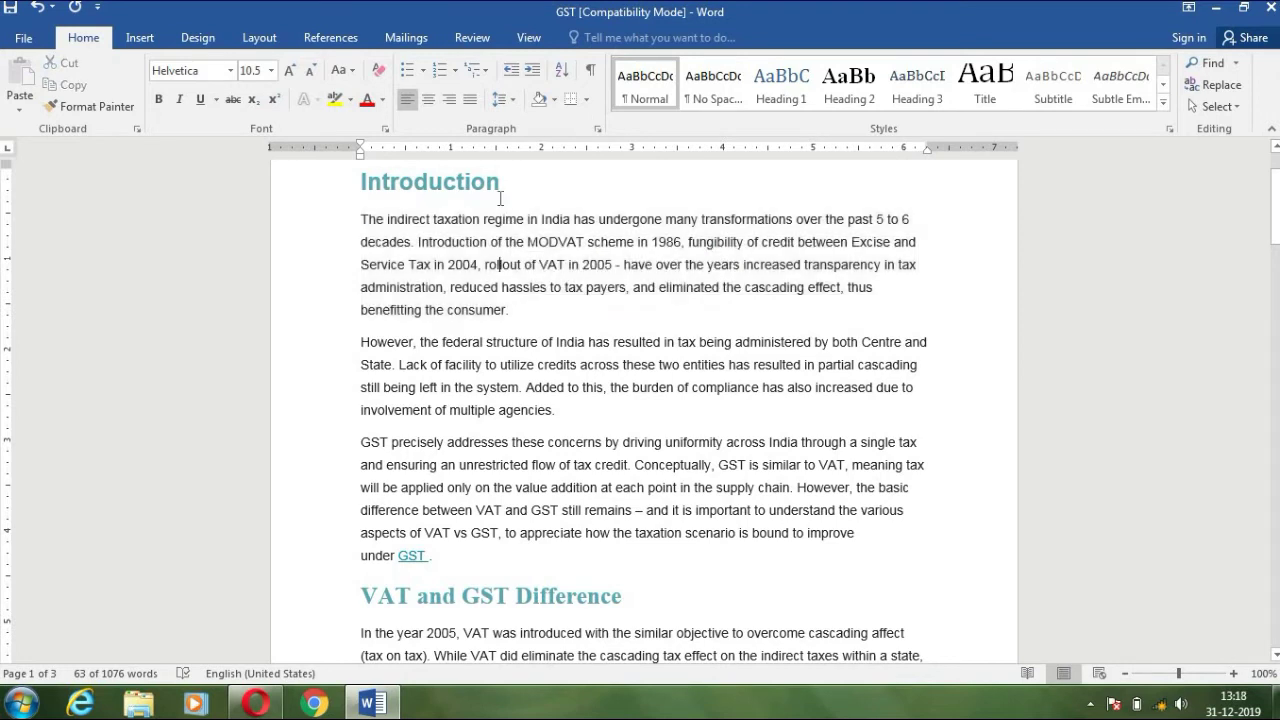
click(503, 99)
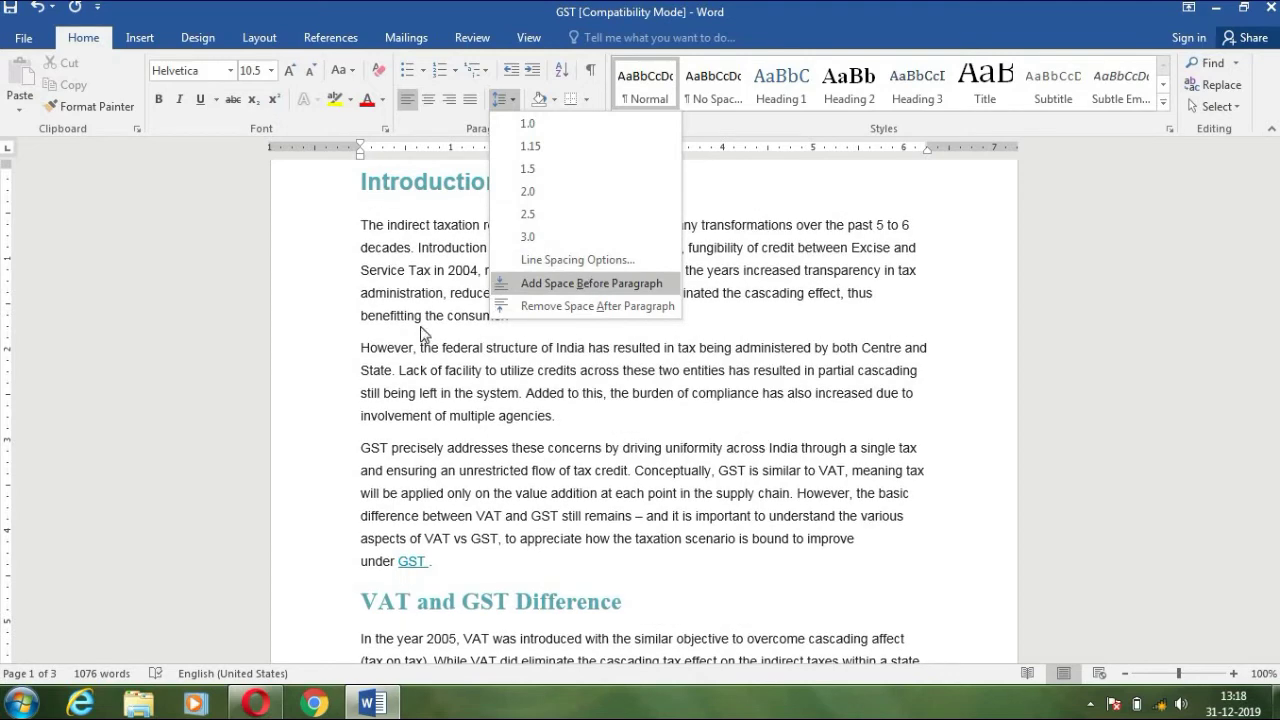
click(565, 233)
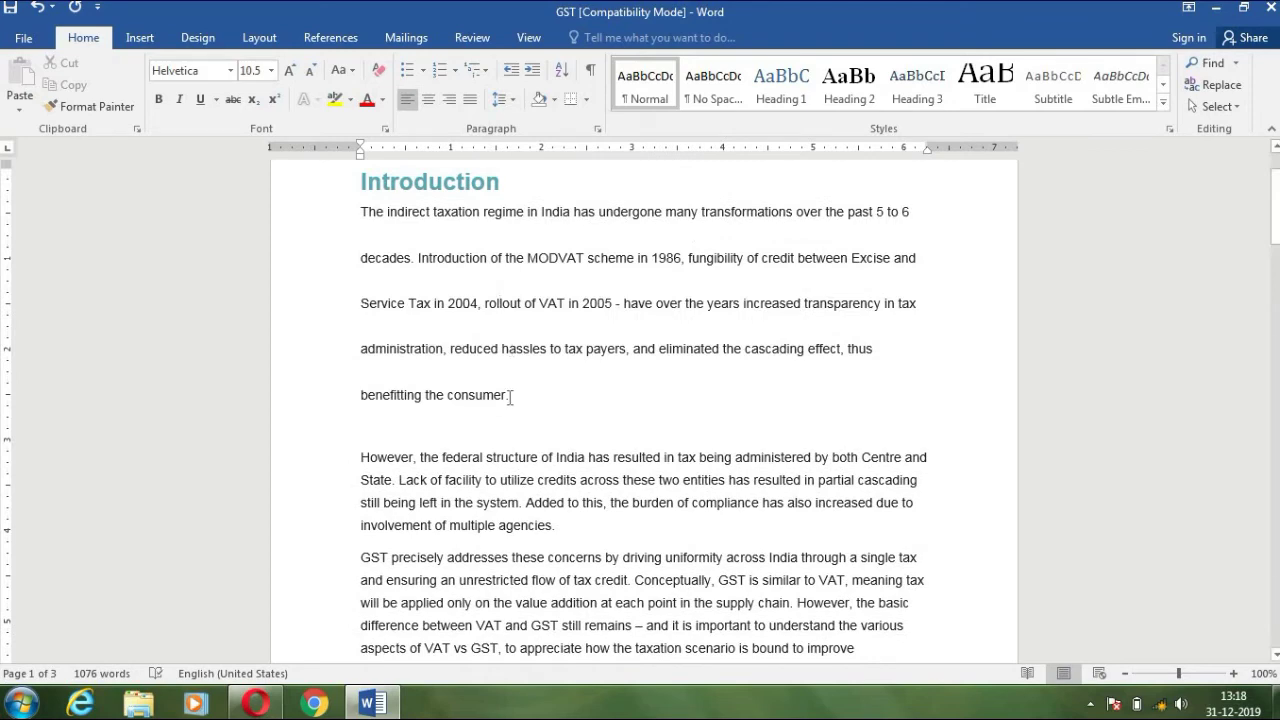
click(501, 99)
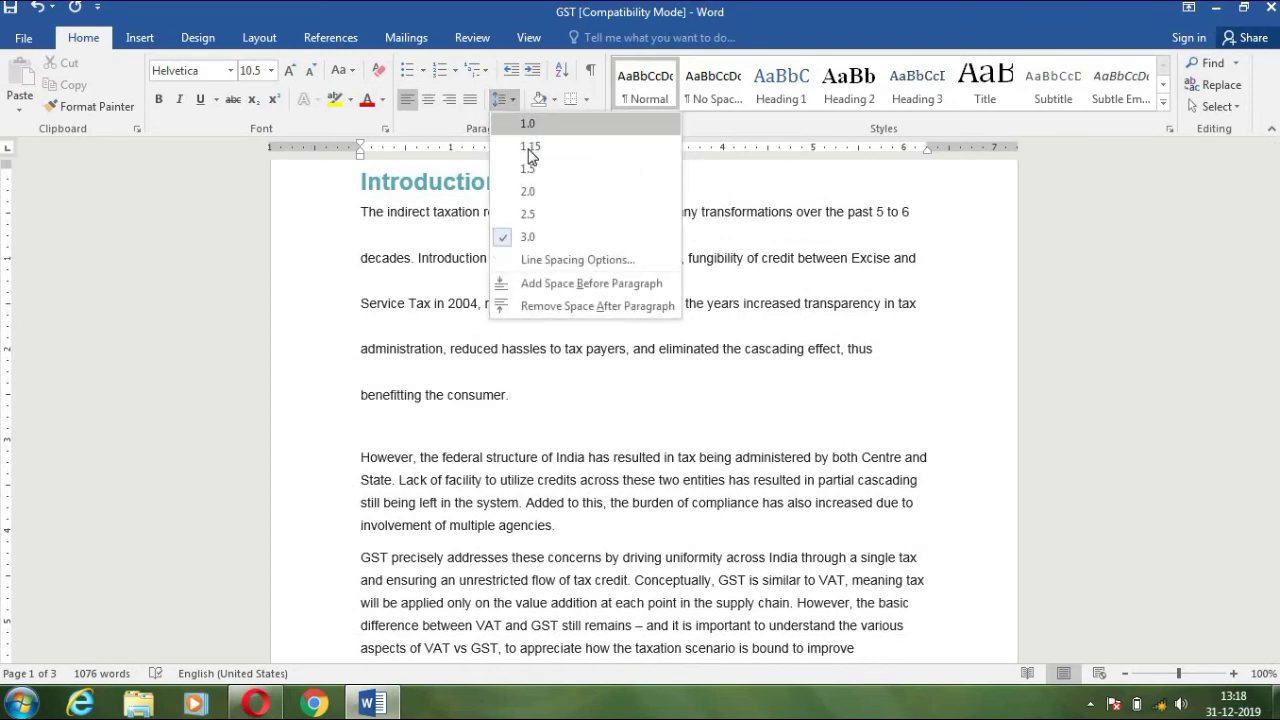
click(529, 150)
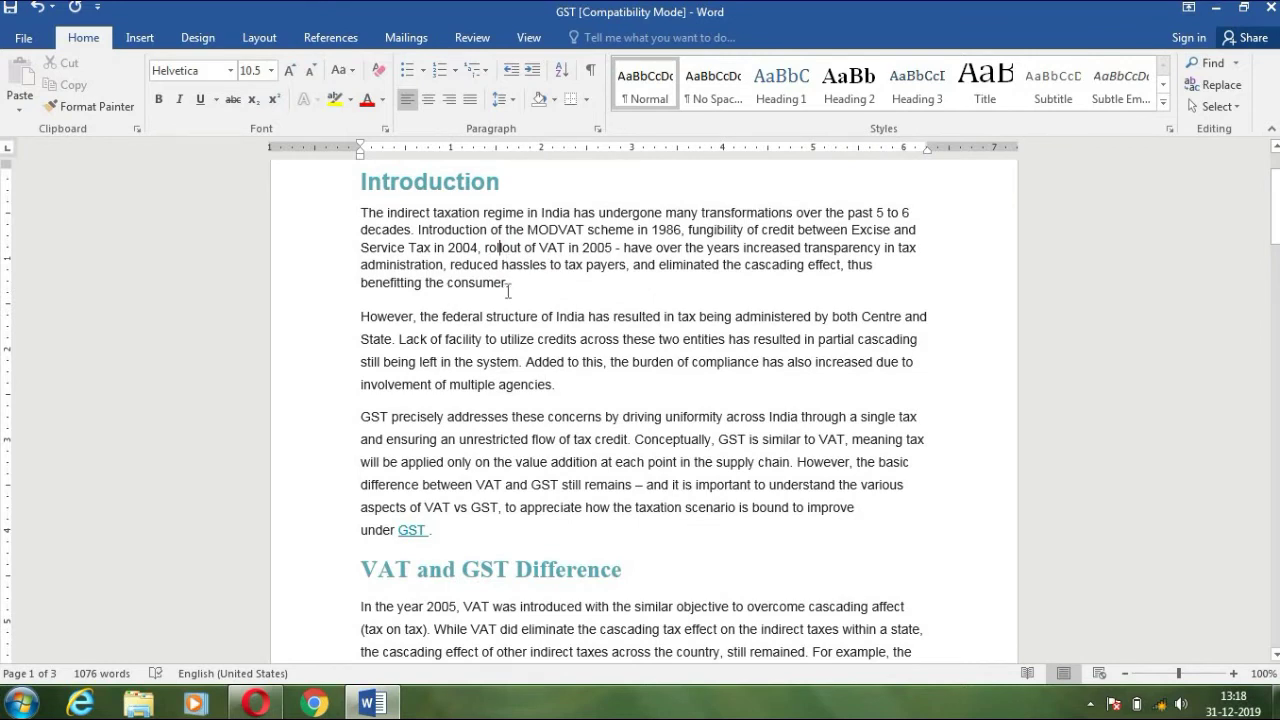
click(362, 317)
click(500, 99)
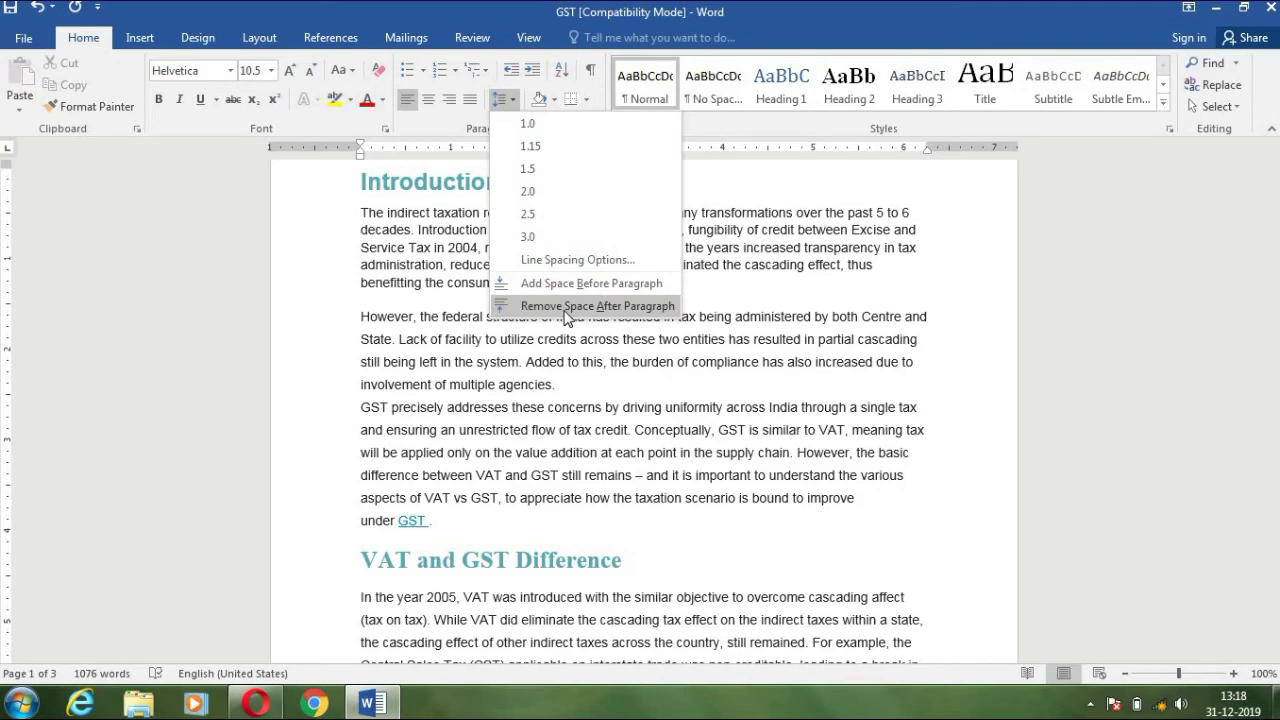
- Remove the space after the However paragraph and after the first paragraph
click(567, 308)
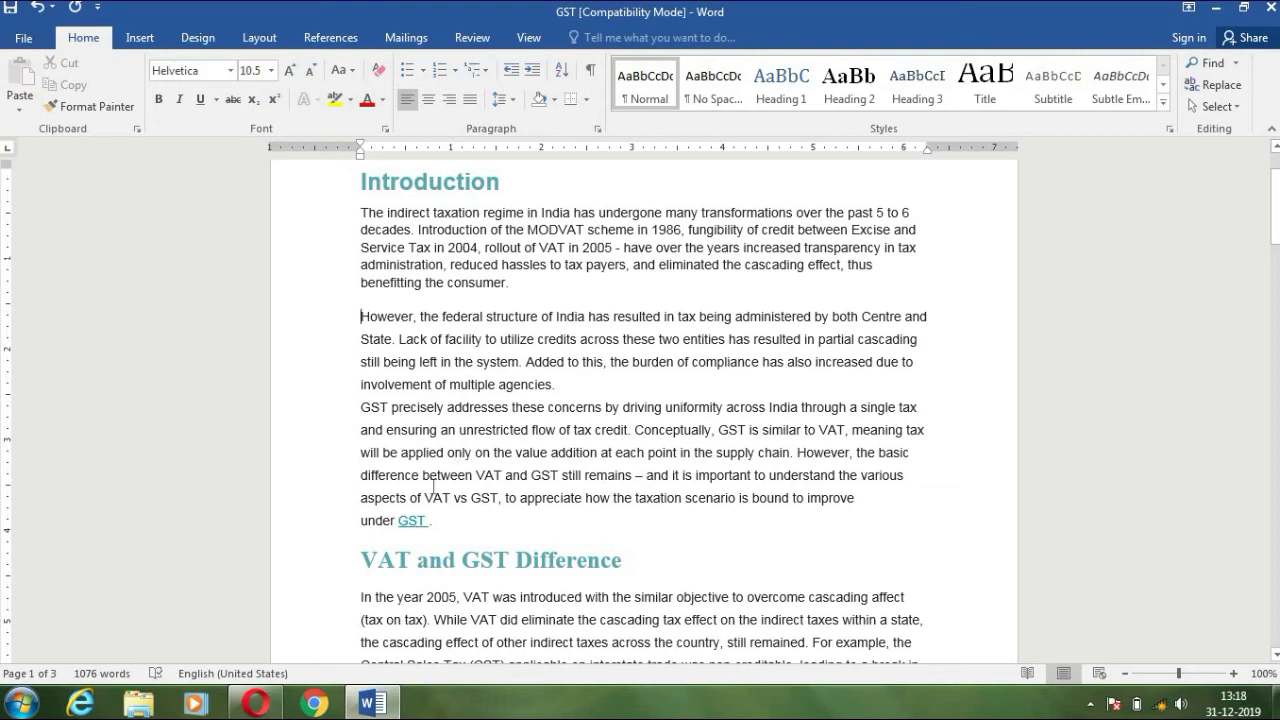
click(486, 230)
click(501, 99)
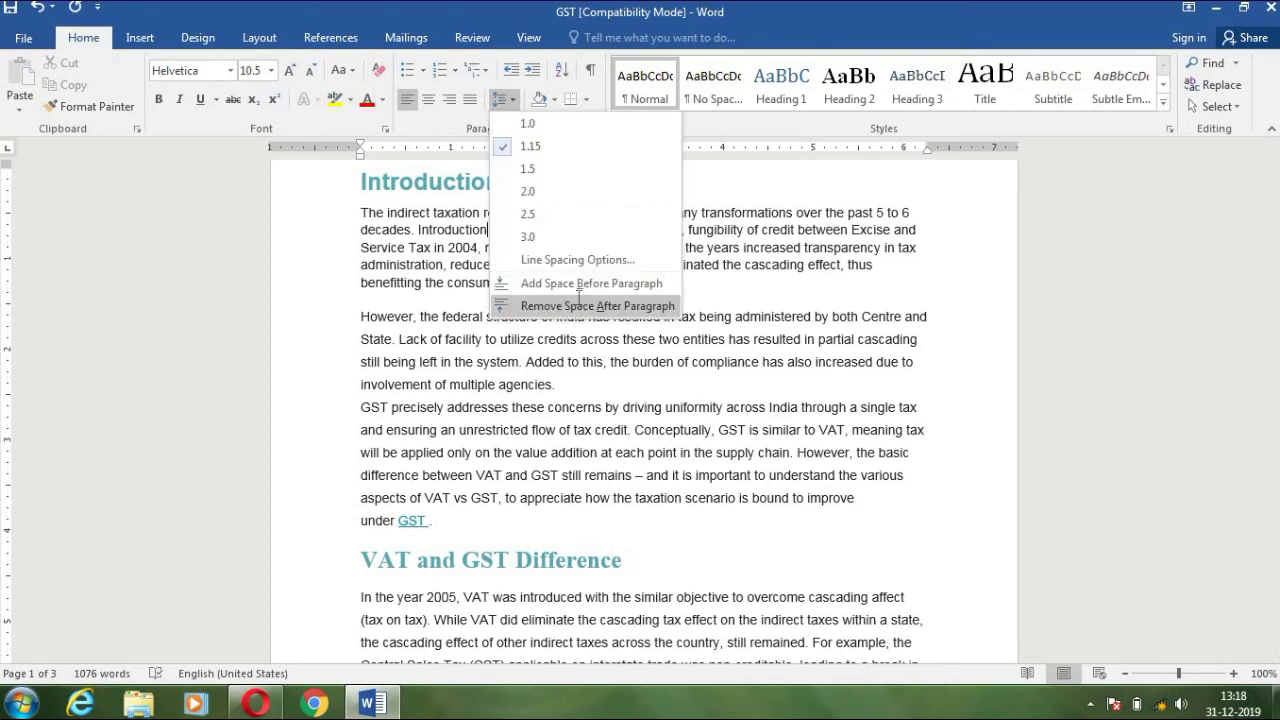
click(578, 303)
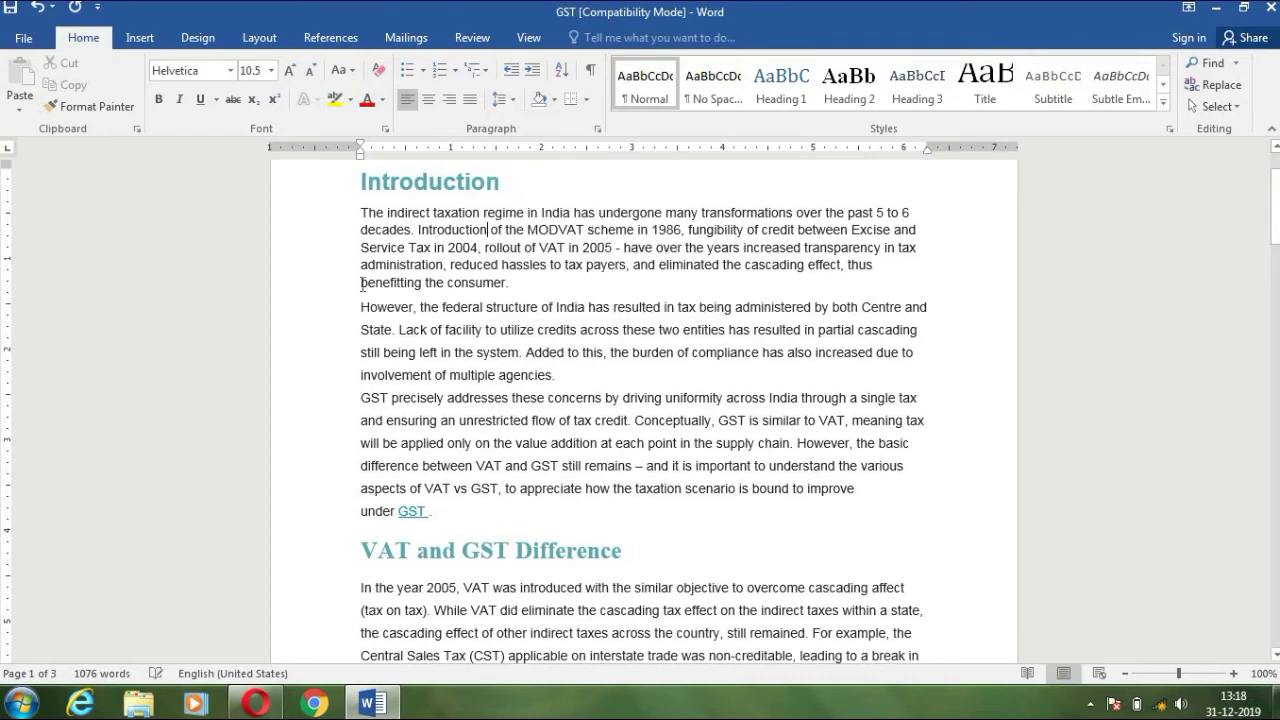
click(514, 104)
key(Escape)
- Add space back after the first paragraph and between the However and GST paragraphs
click(519, 100)
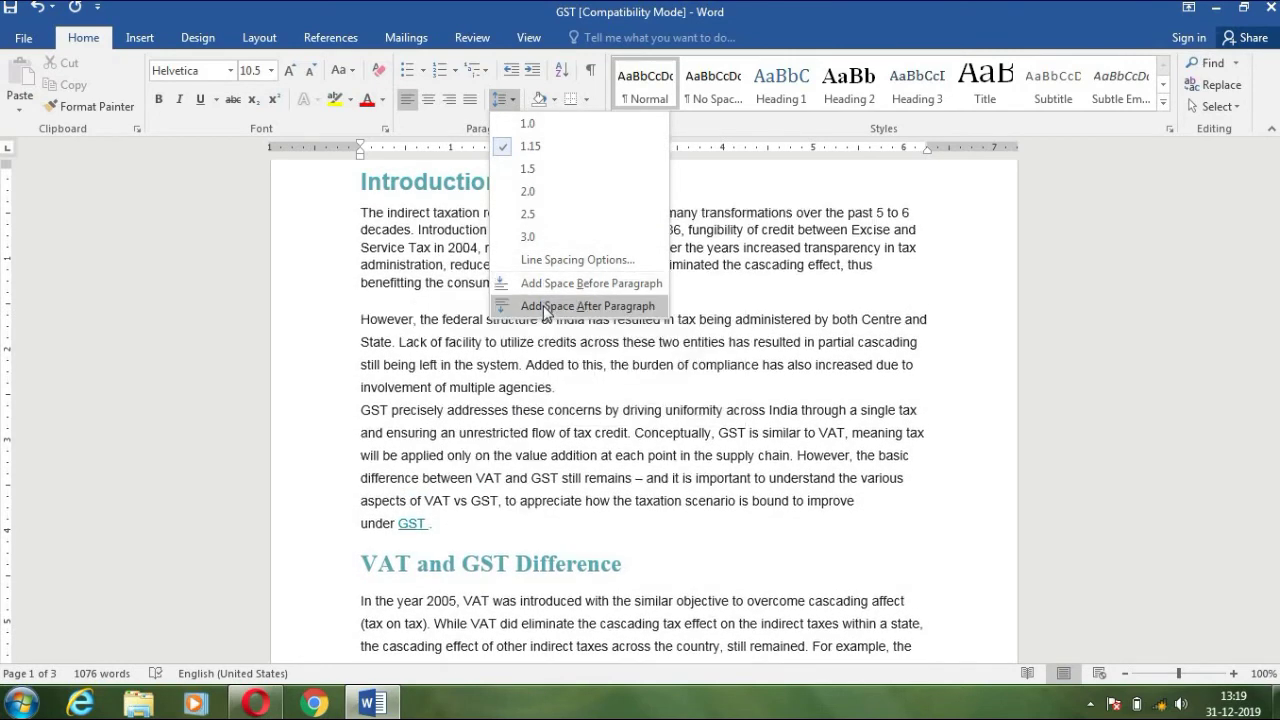
click(548, 306)
click(500, 380)
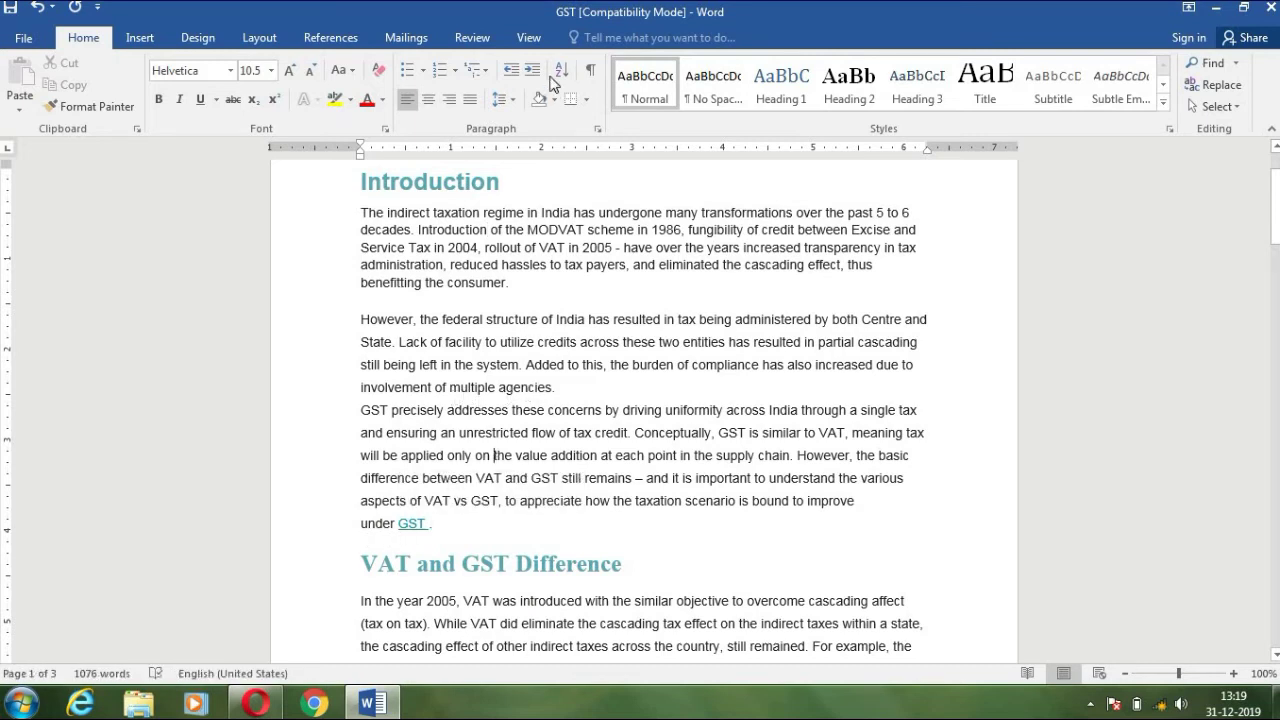
click(510, 104)
click(561, 280)
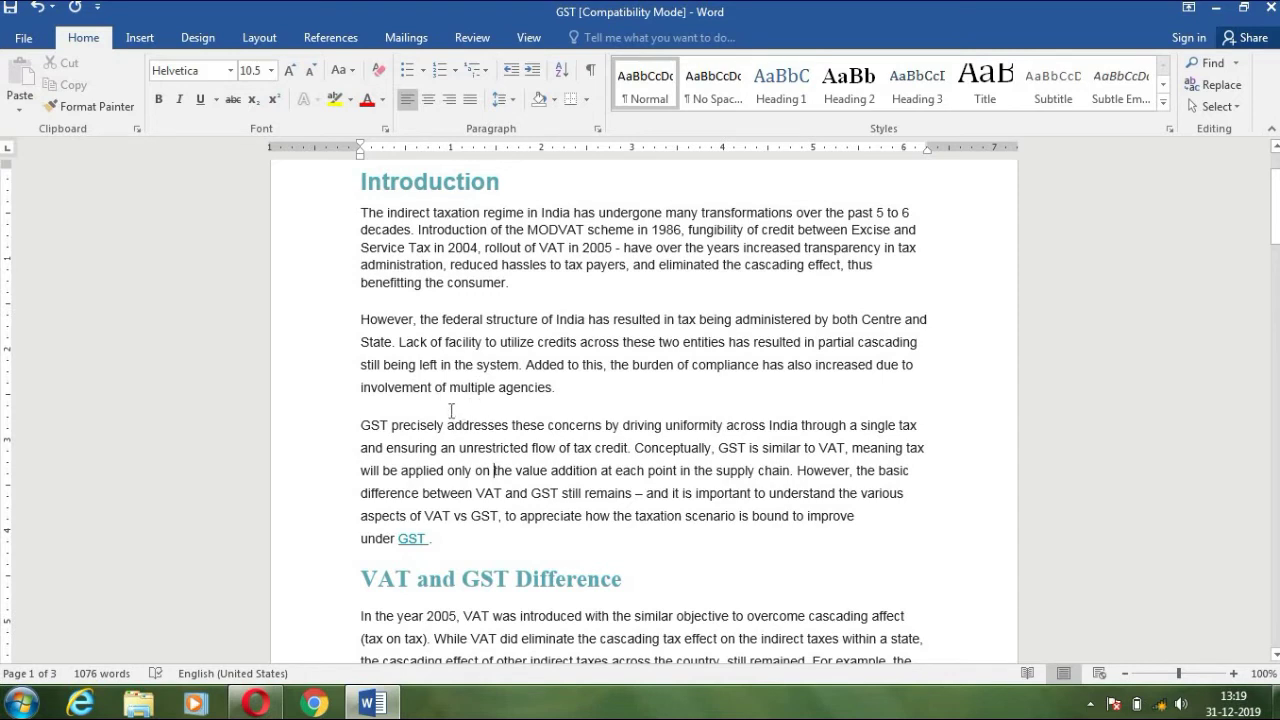
click(556, 99)
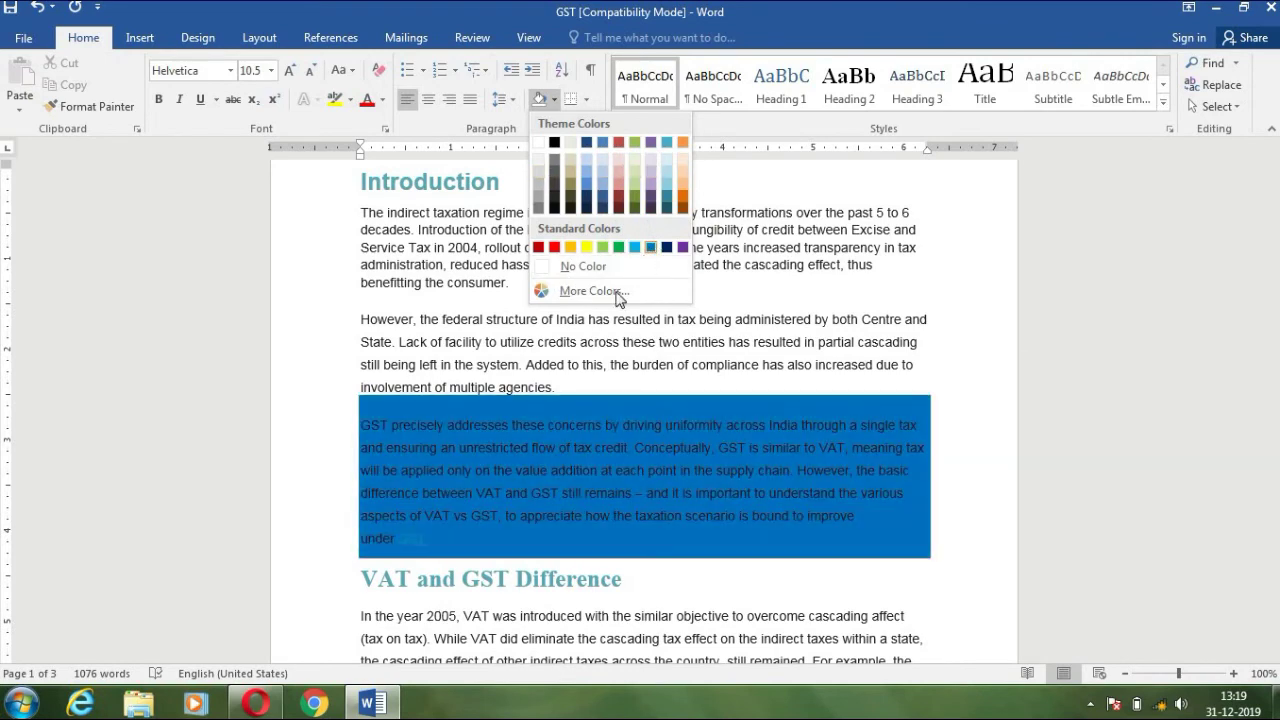
- Select text from 'in 2004' to 'unrestricted flow' and view Shading colours without applying one
key(Escape)
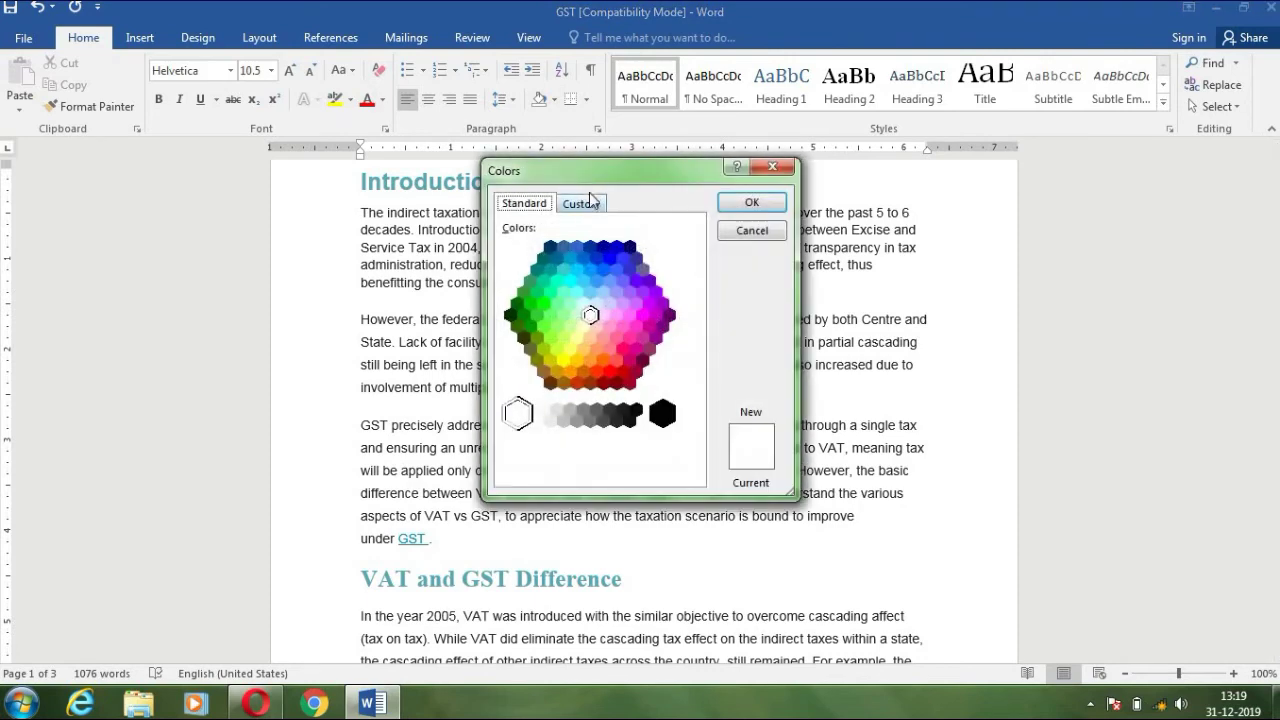
click(590, 205)
click(773, 166)
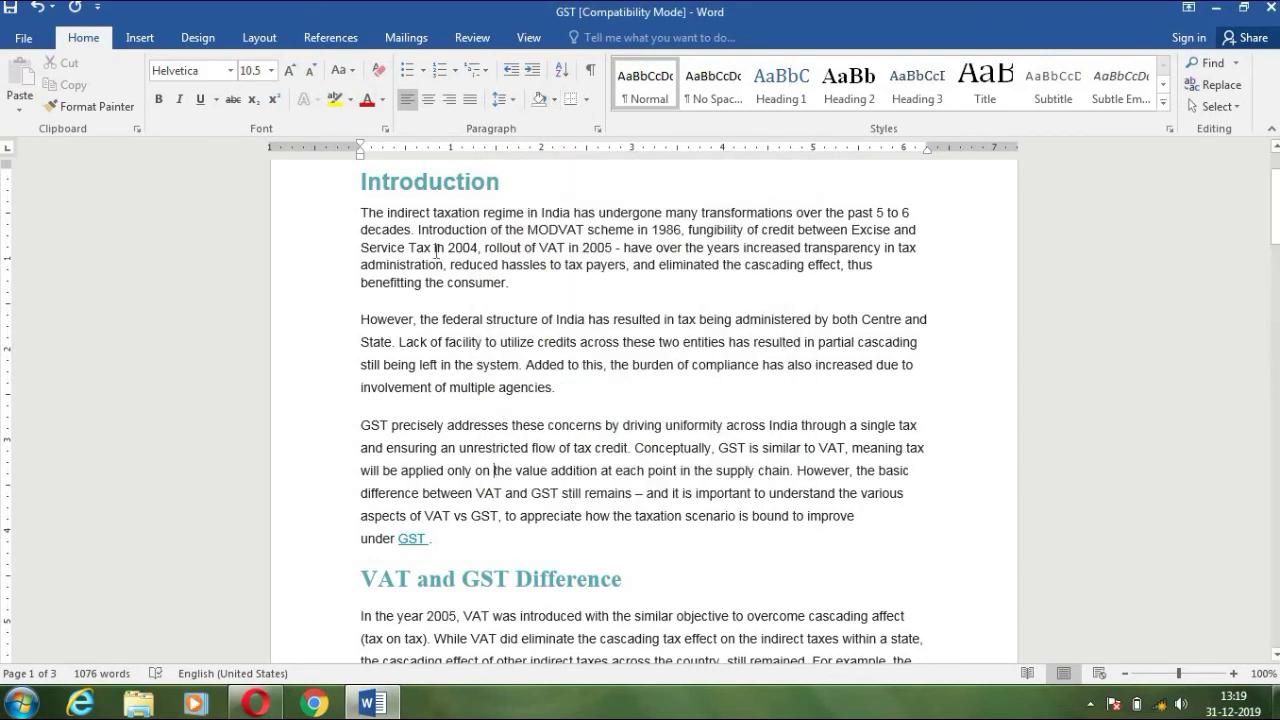
drag(434, 247, 557, 448)
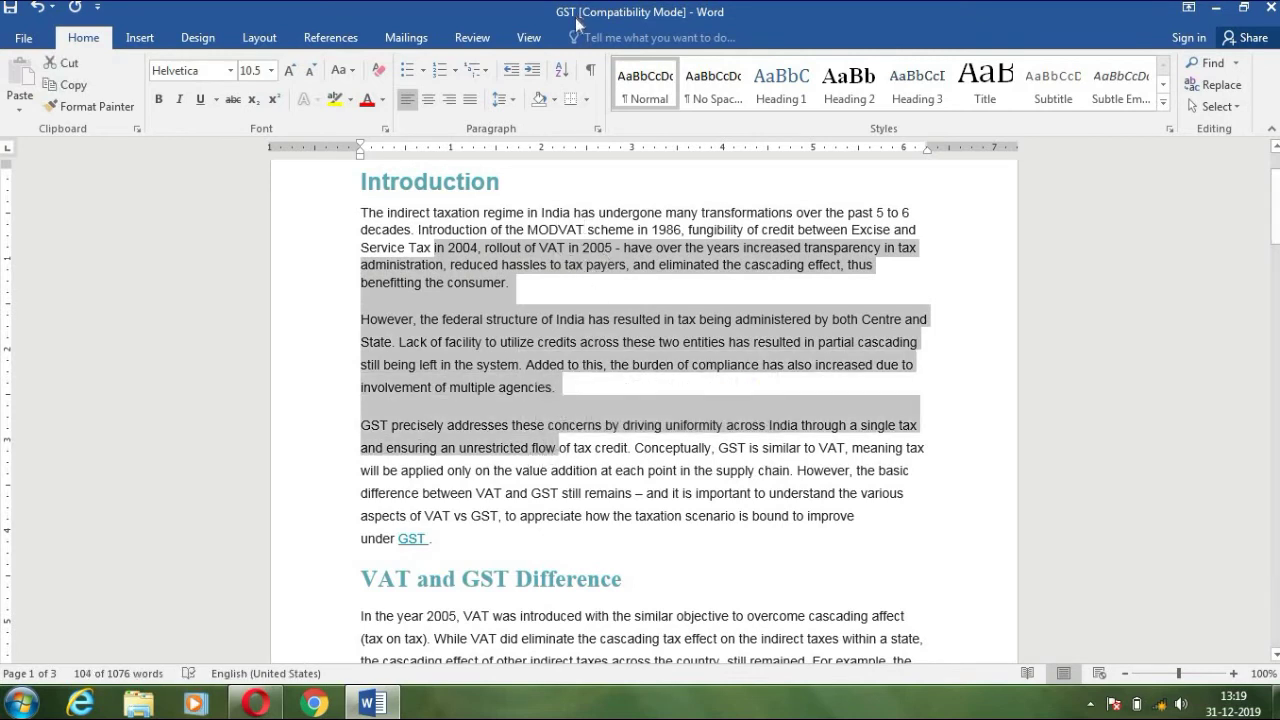
click(557, 105)
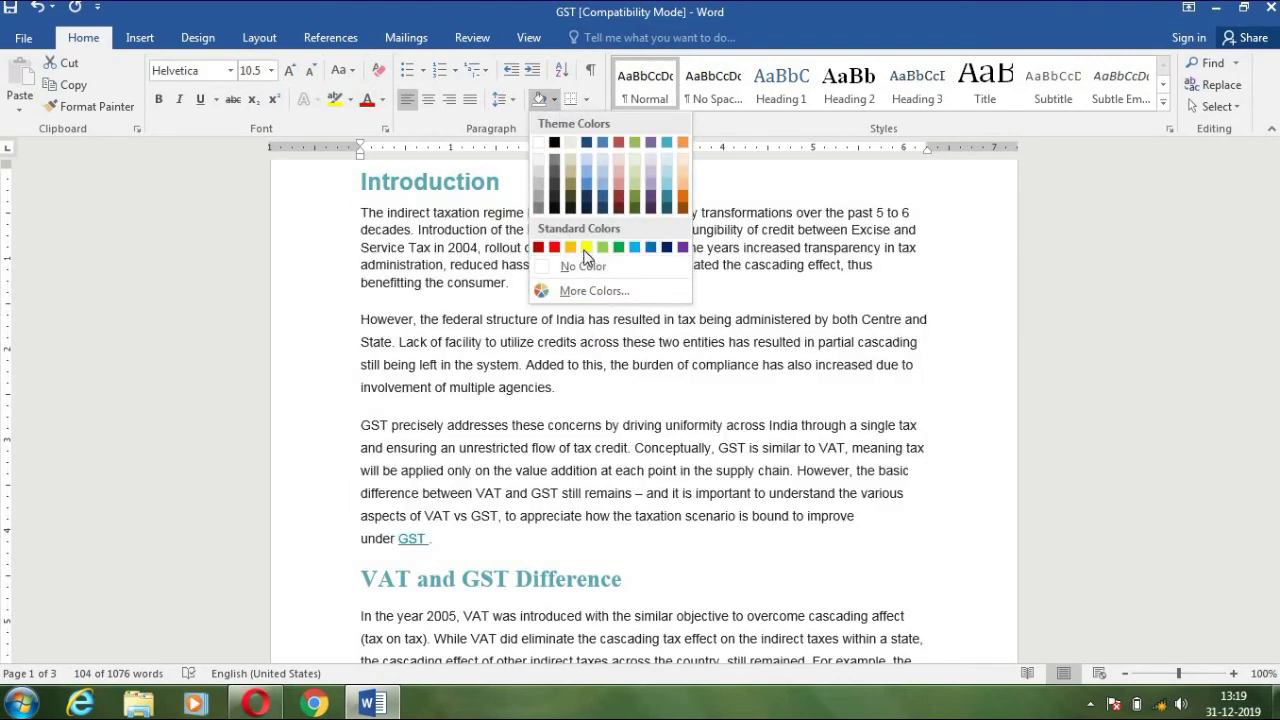
click(583, 267)
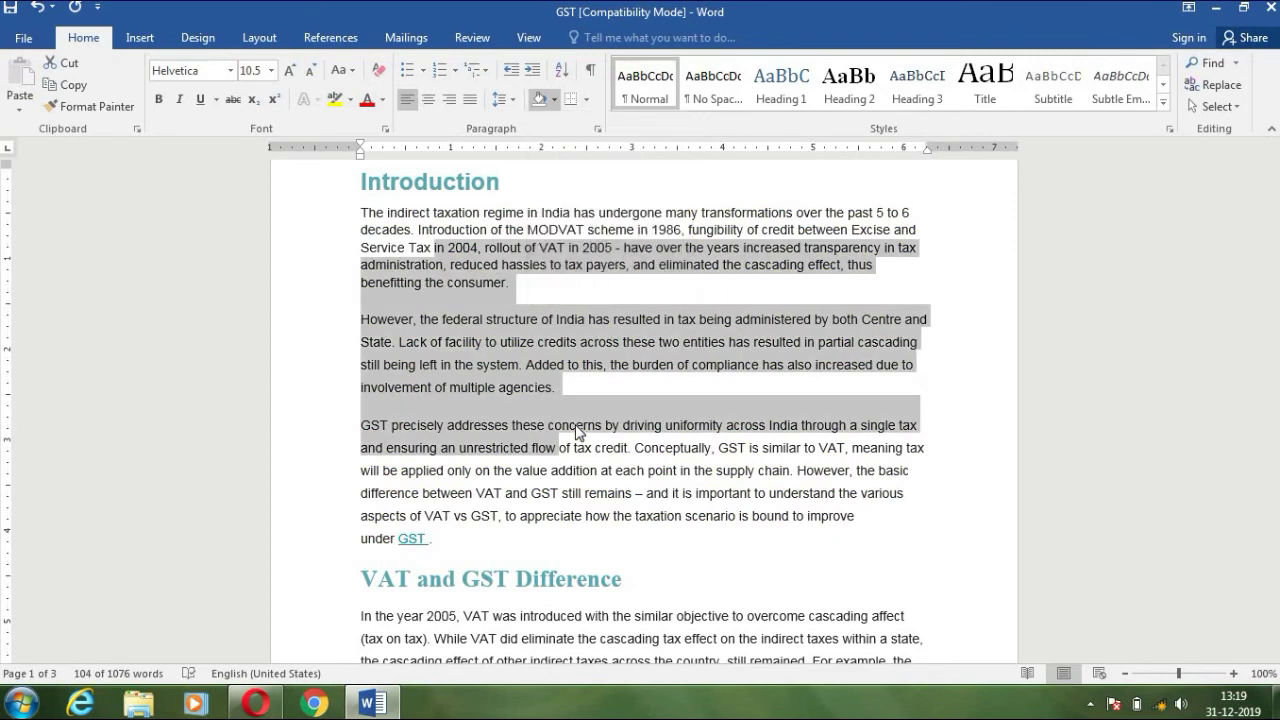
click(588, 100)
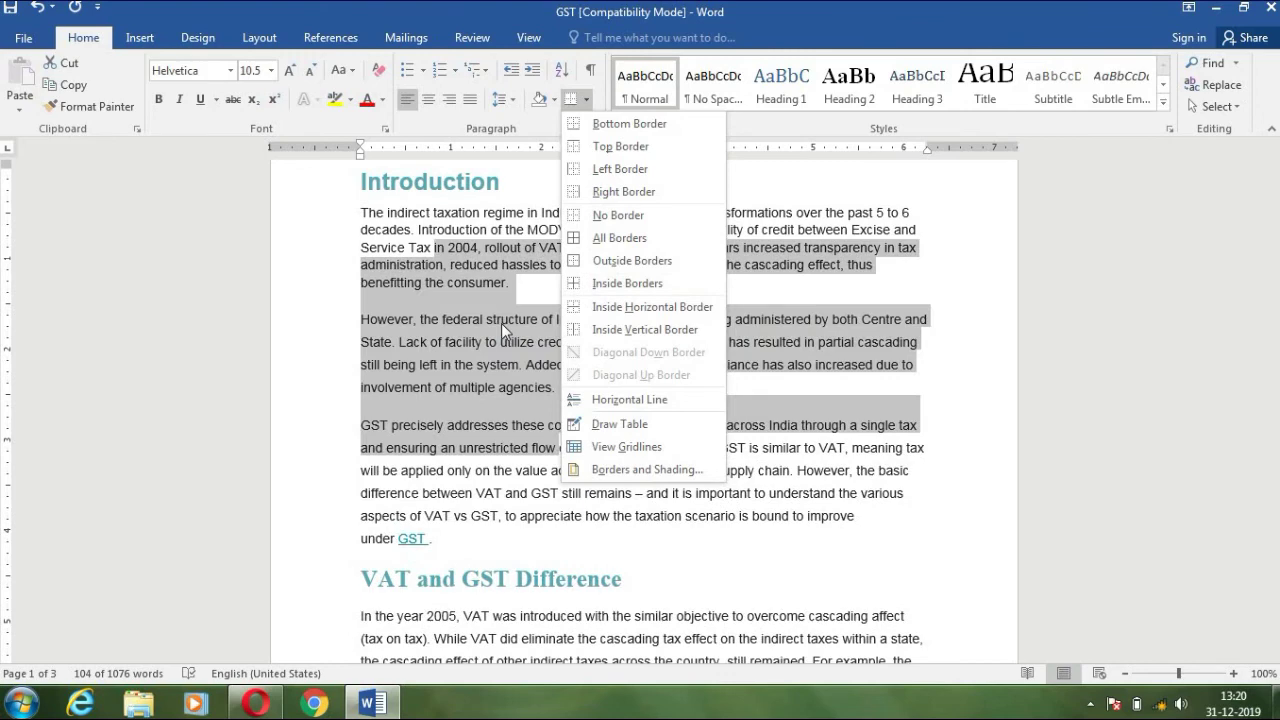
key(Escape)
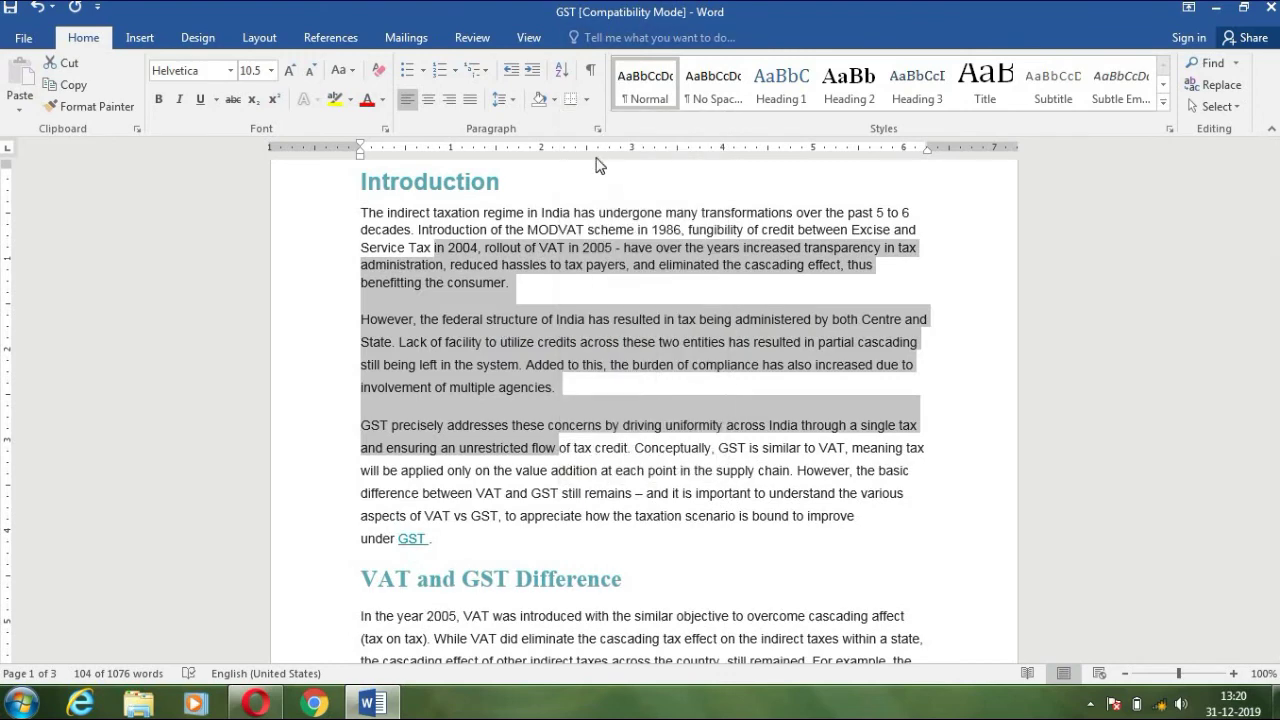
click(519, 340)
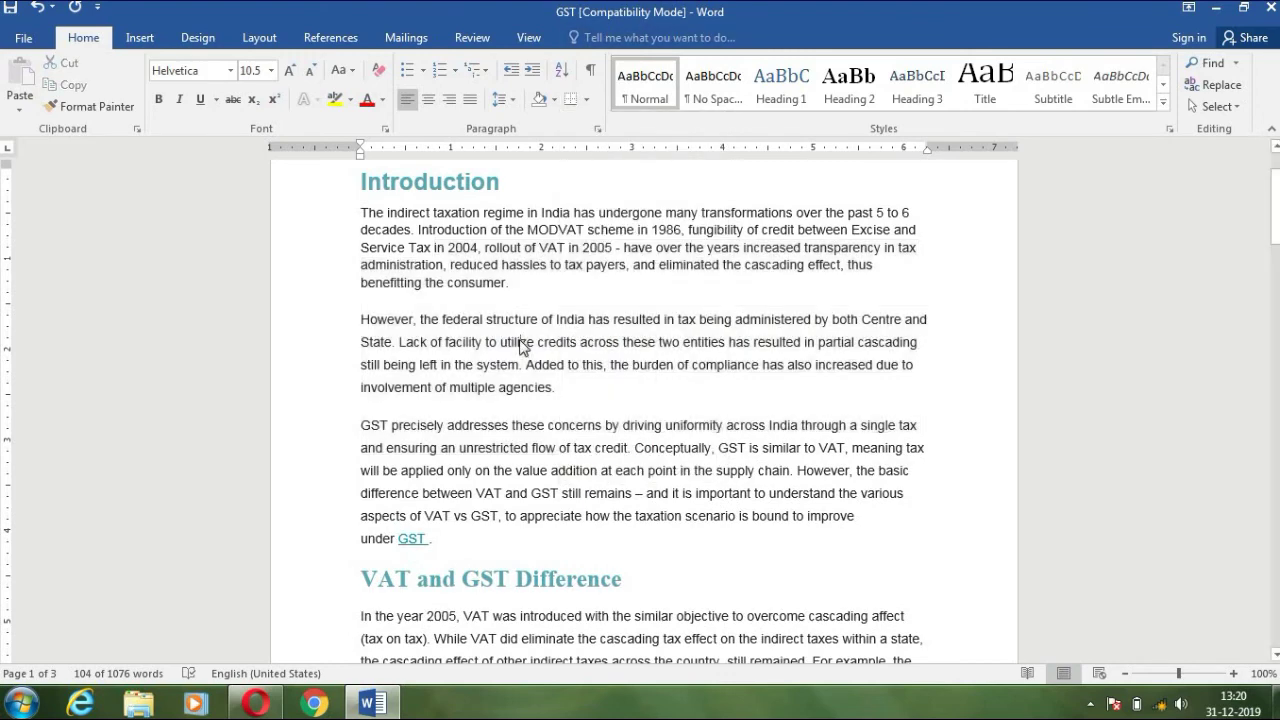
click(596, 131)
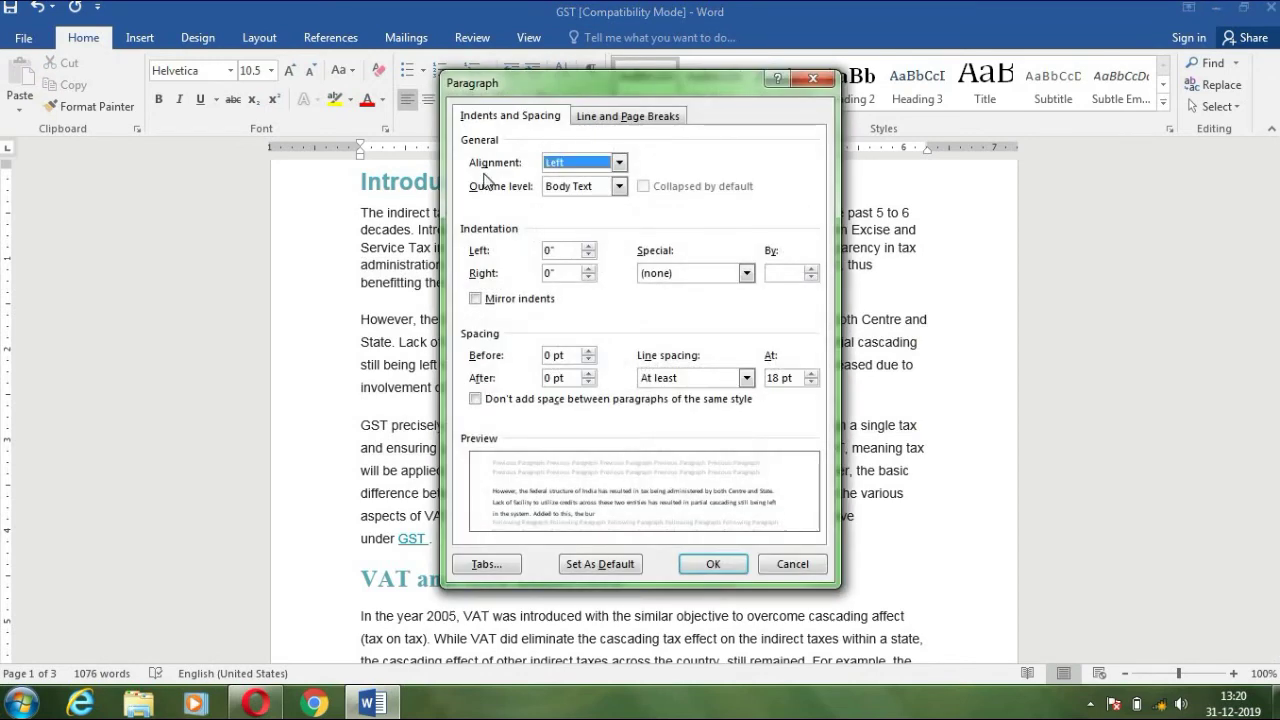
click(619, 163)
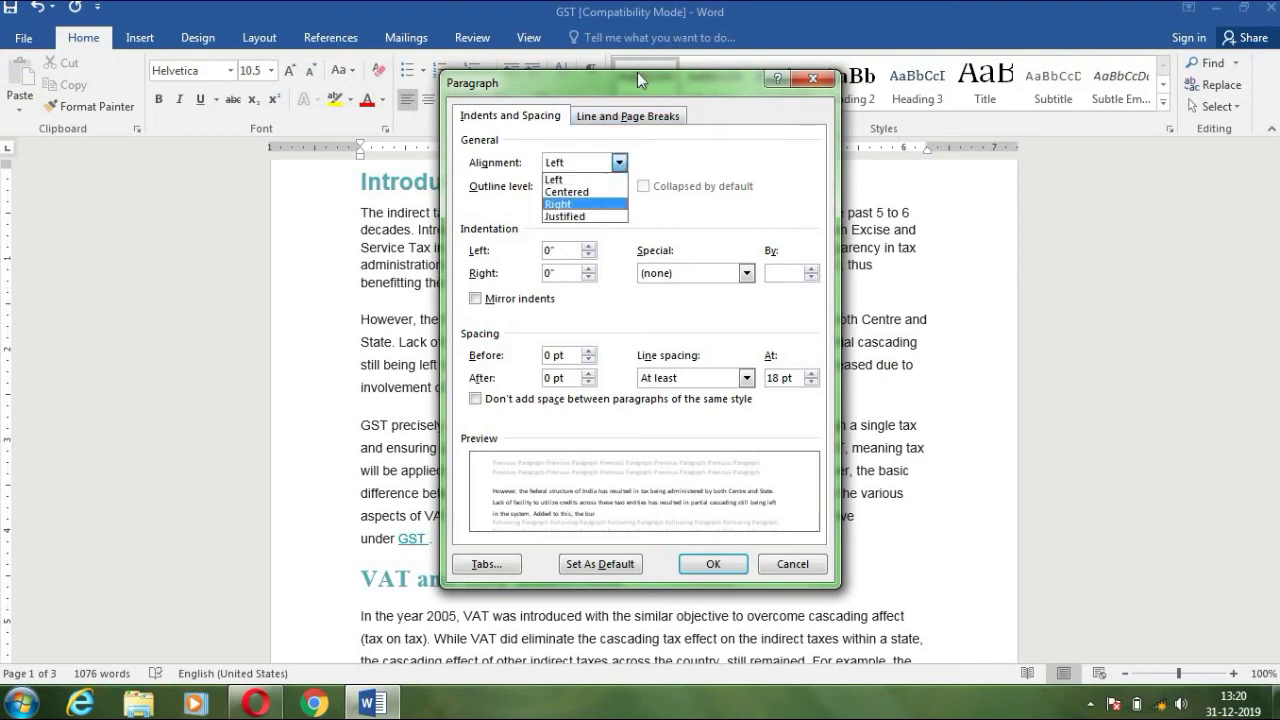
click(717, 78)
drag(629, 90, 779, 92)
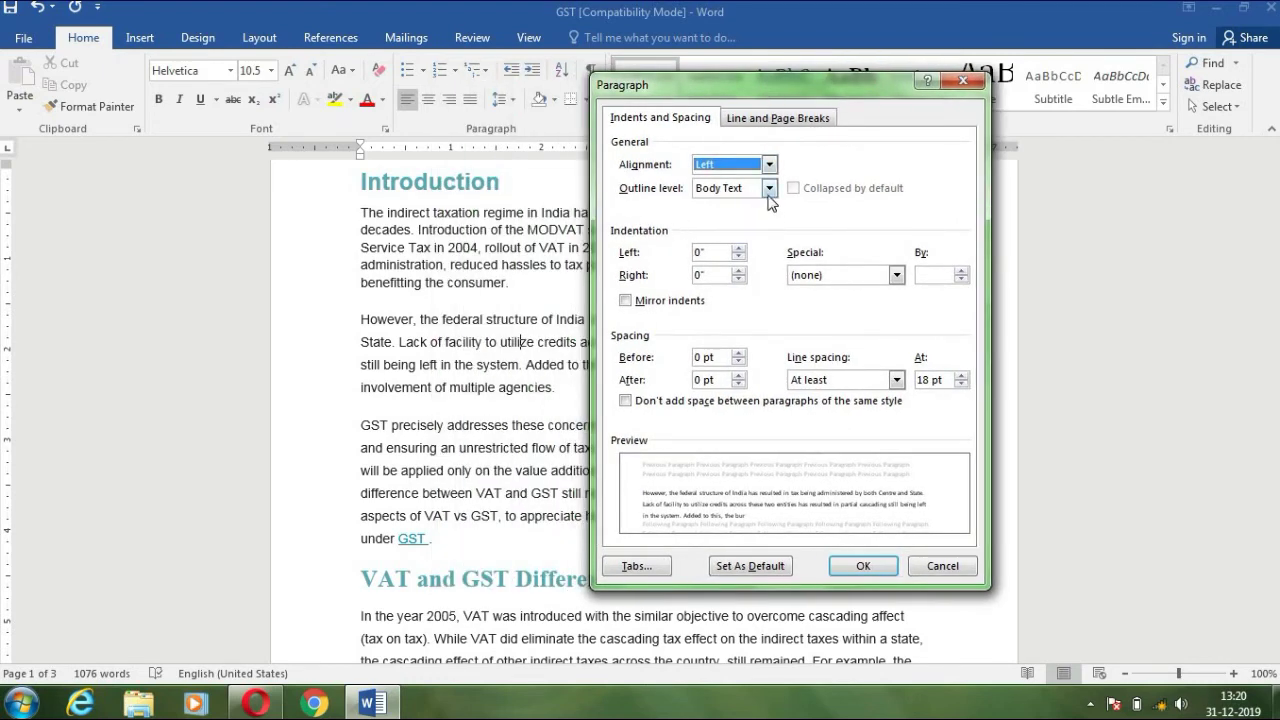
click(769, 189)
click(769, 192)
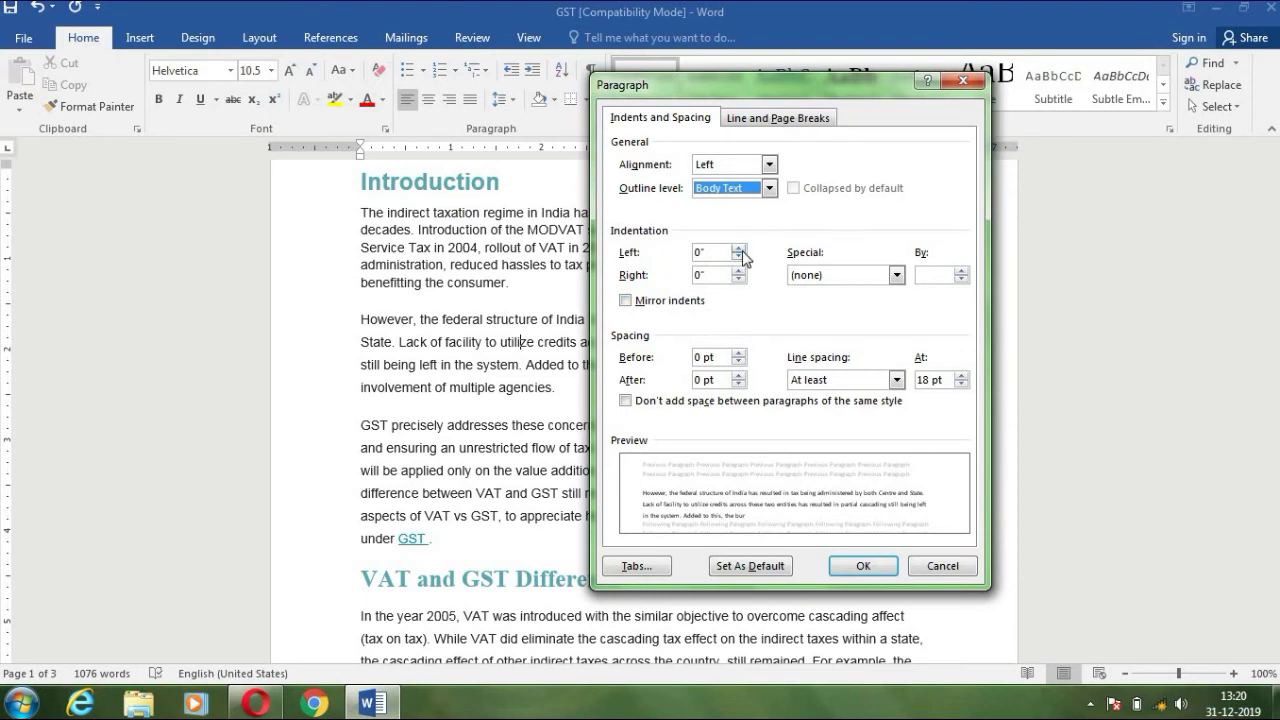
click(739, 248)
click(739, 248)
click(739, 248)
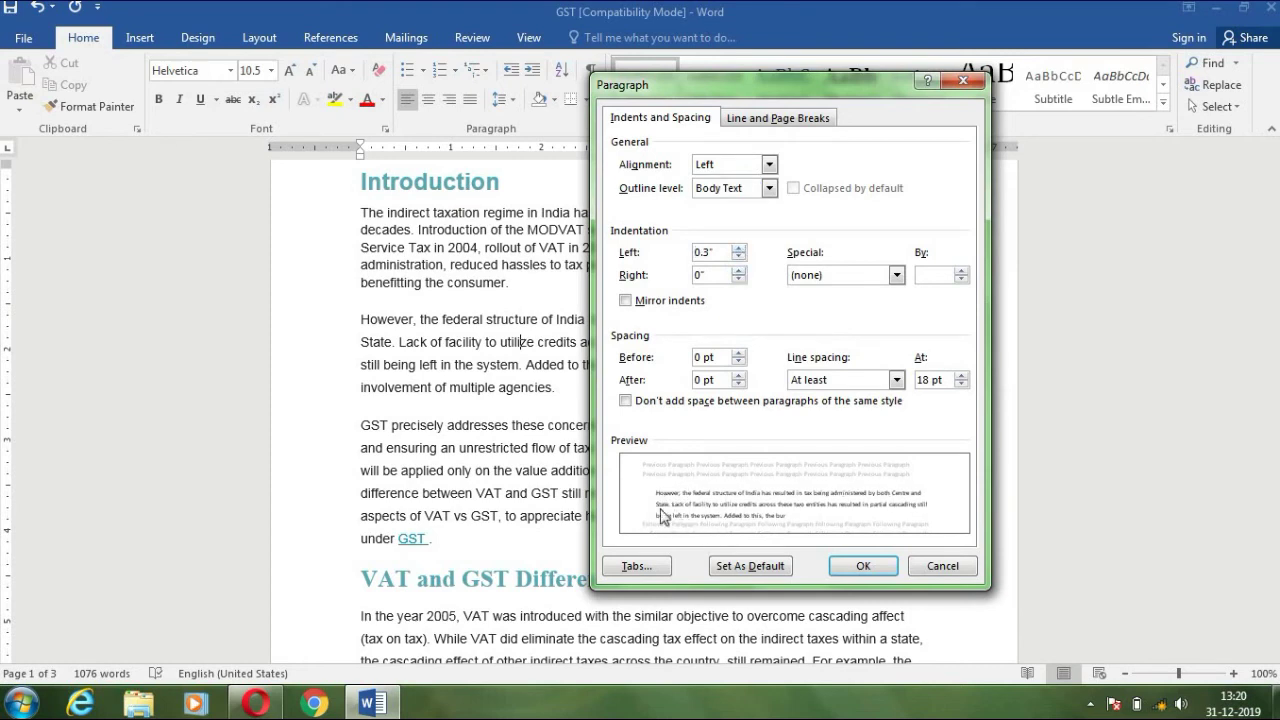
click(739, 248)
click(739, 248)
click(740, 258)
click(740, 258)
click(740, 257)
click(740, 257)
click(740, 257)
click(739, 270)
click(739, 270)
click(739, 270)
click(742, 281)
click(742, 281)
click(742, 281)
click(742, 281)
click(742, 281)
click(742, 281)
click(739, 280)
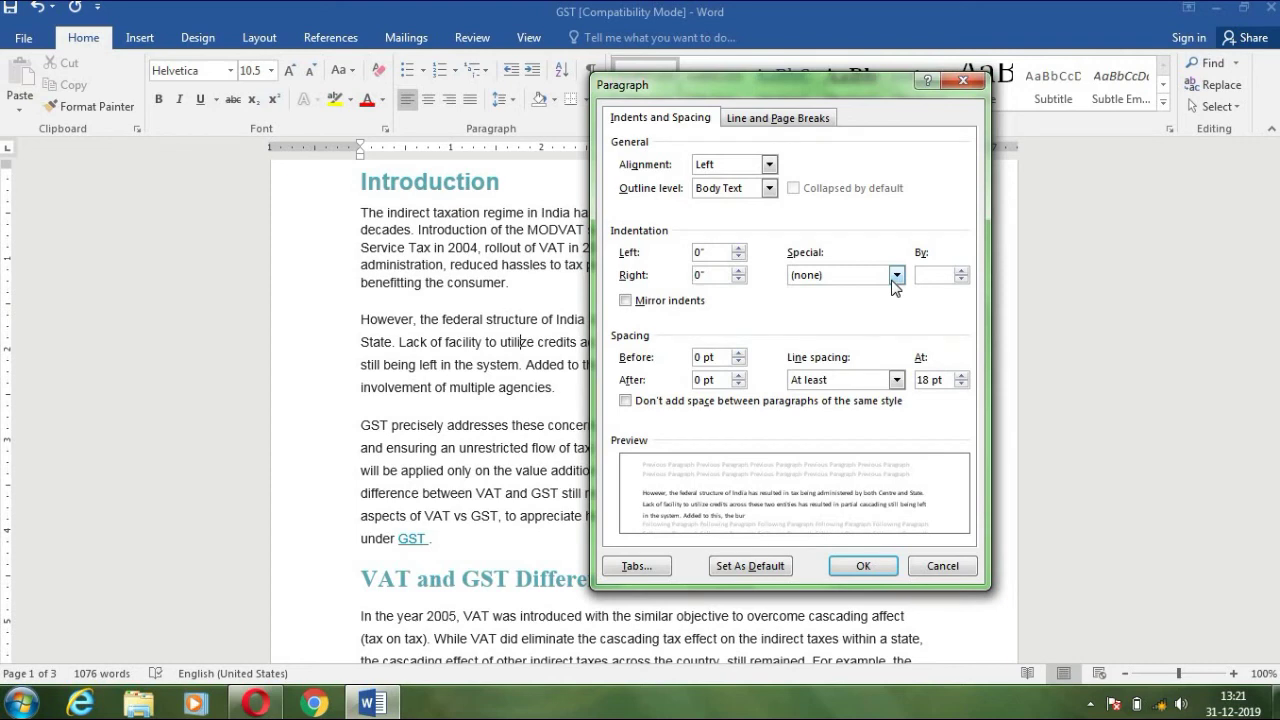
- Apply a First line special indent of 0.5" to the 'However, the federal structure of India' paragraph
click(893, 281)
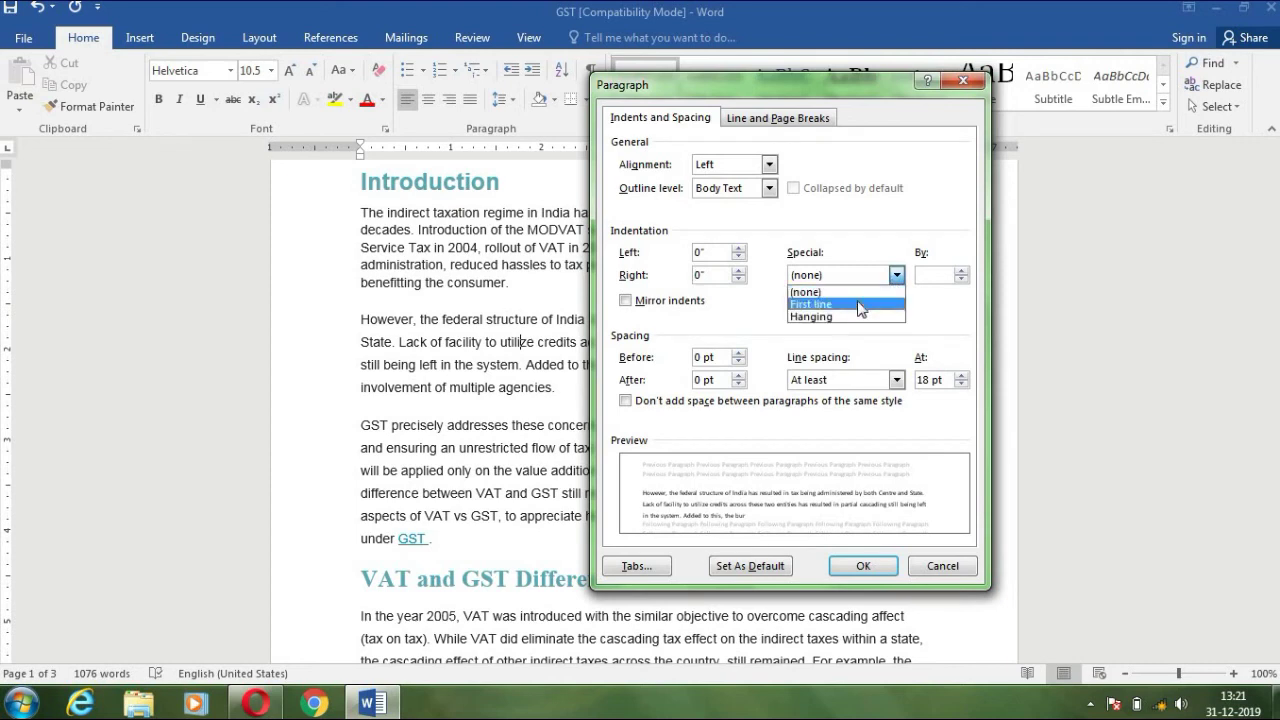
click(860, 305)
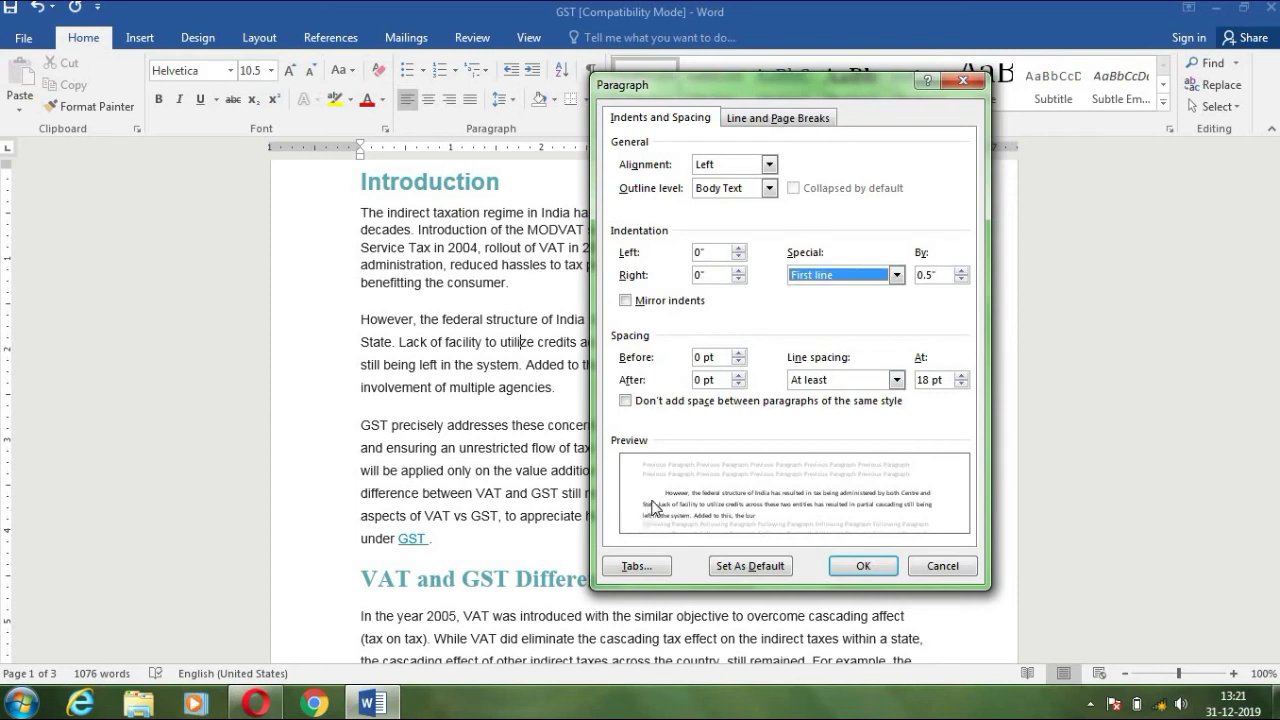
click(898, 281)
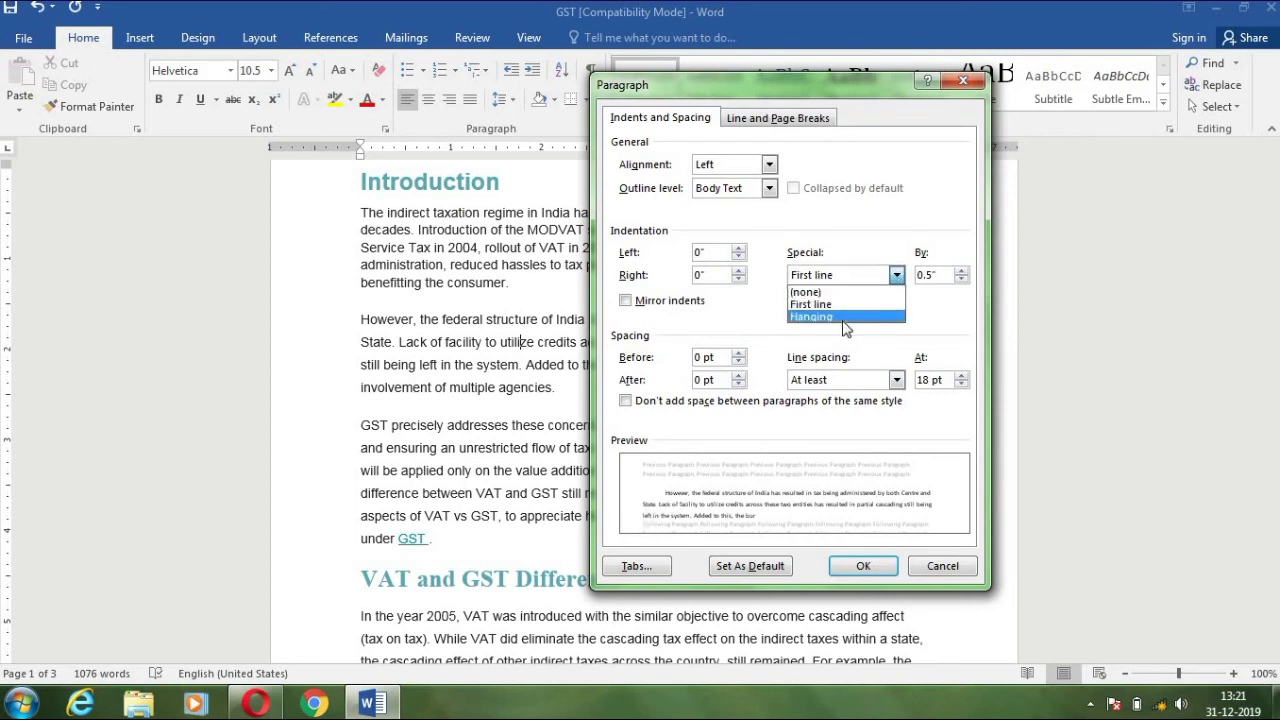
click(844, 317)
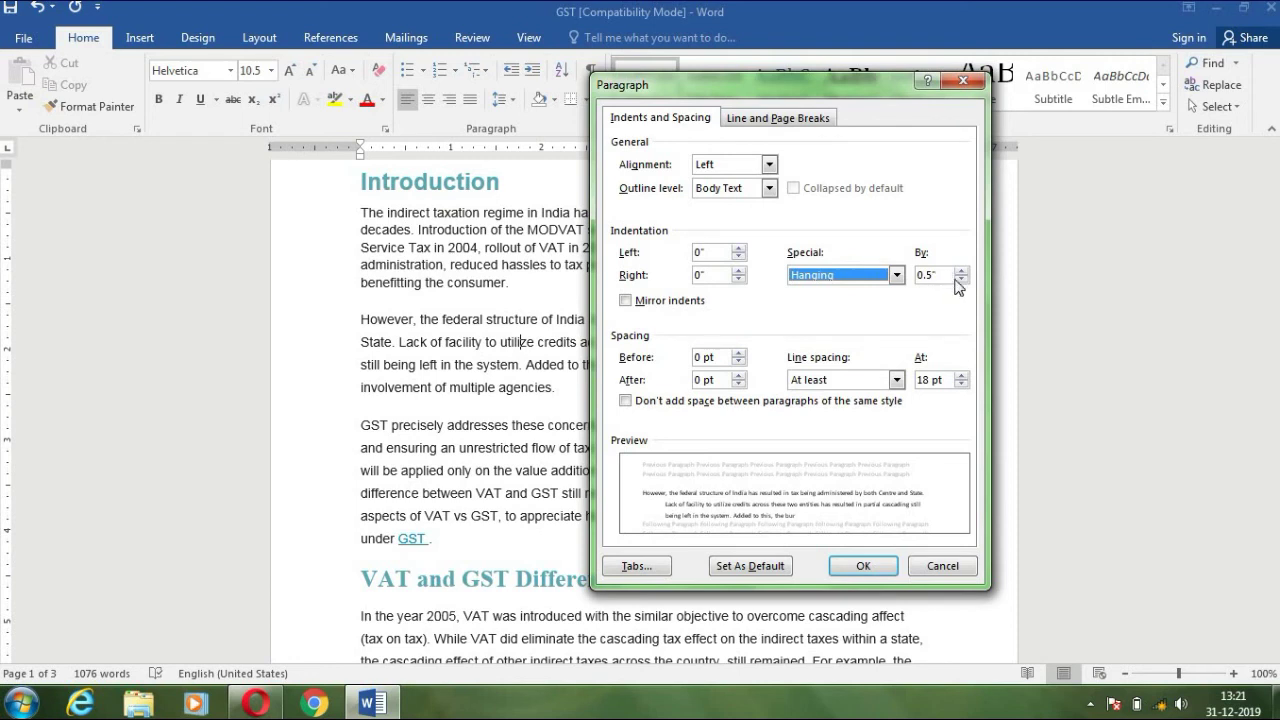
click(897, 275)
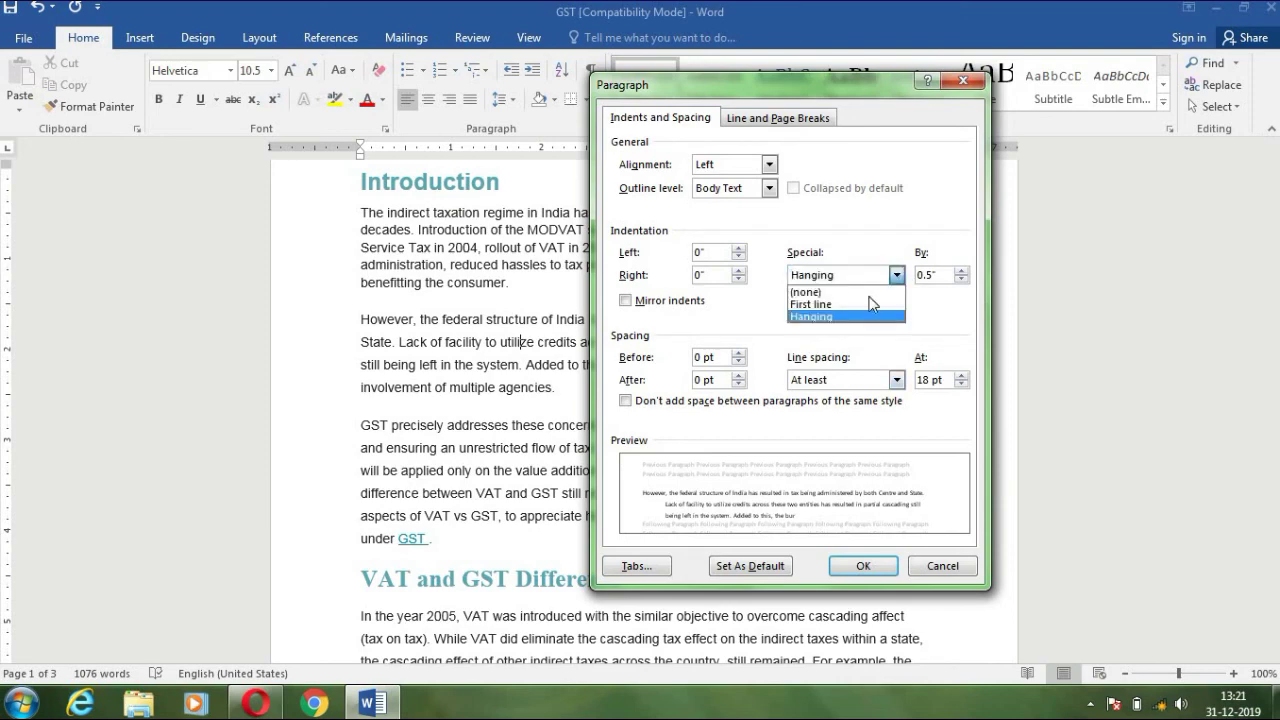
click(868, 304)
click(852, 567)
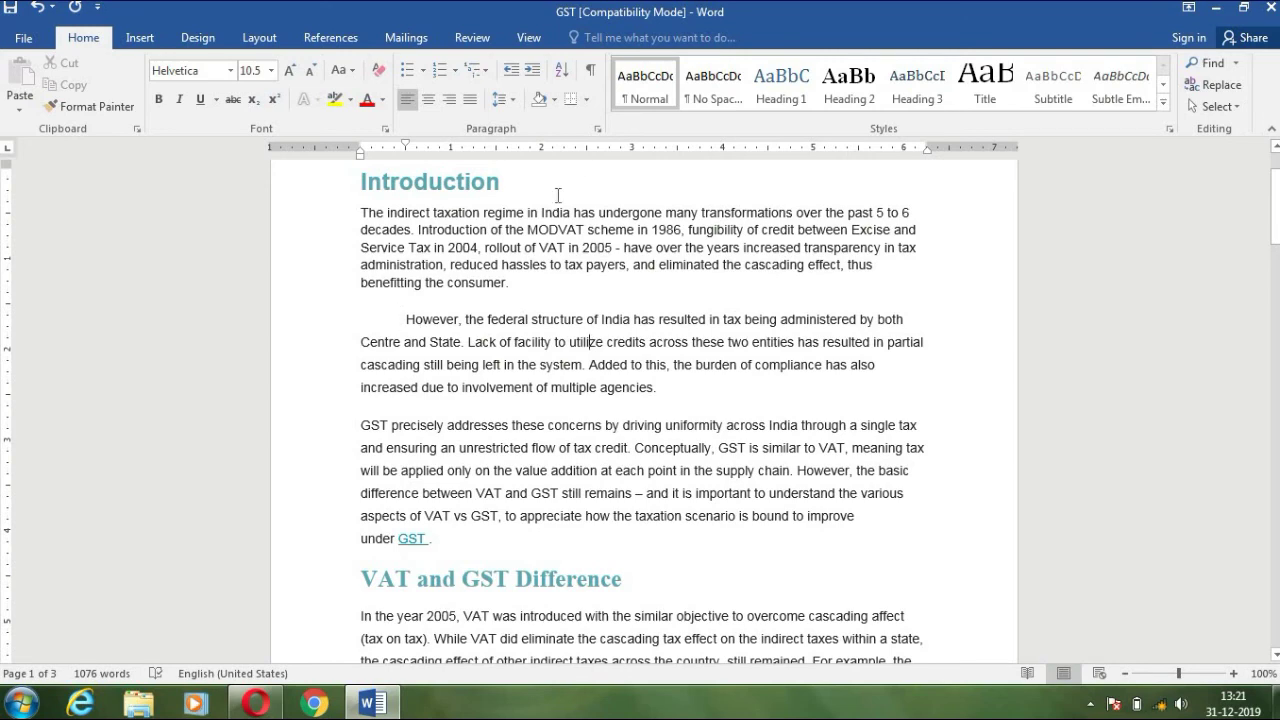
click(597, 129)
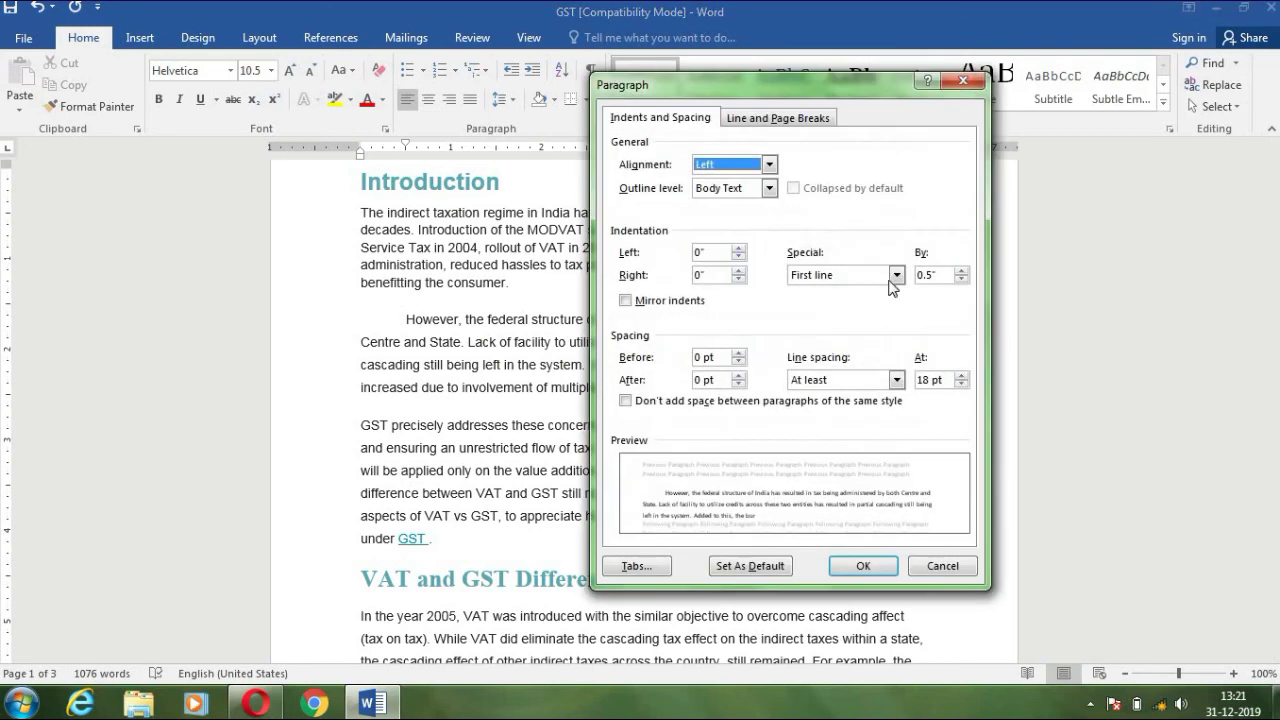
- Clear the special indent, choose 1.5 lines spacing, and set it as default for this document only
click(877, 276)
click(872, 290)
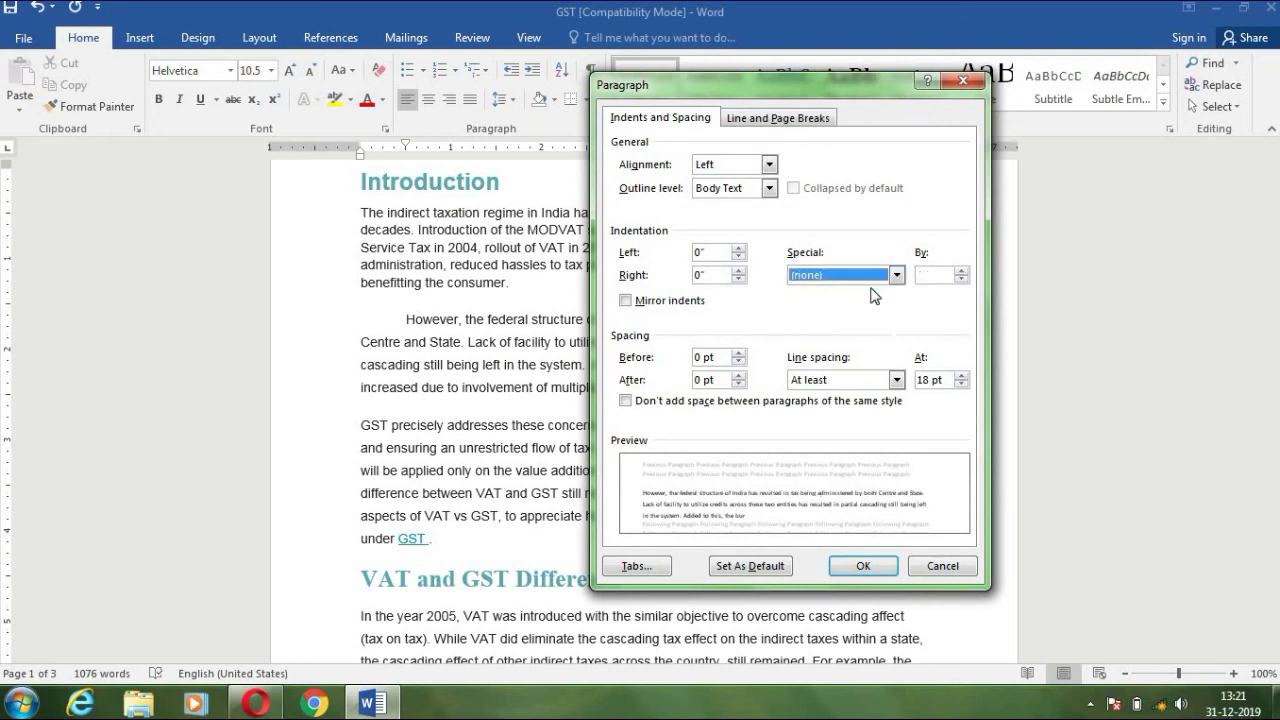
click(895, 381)
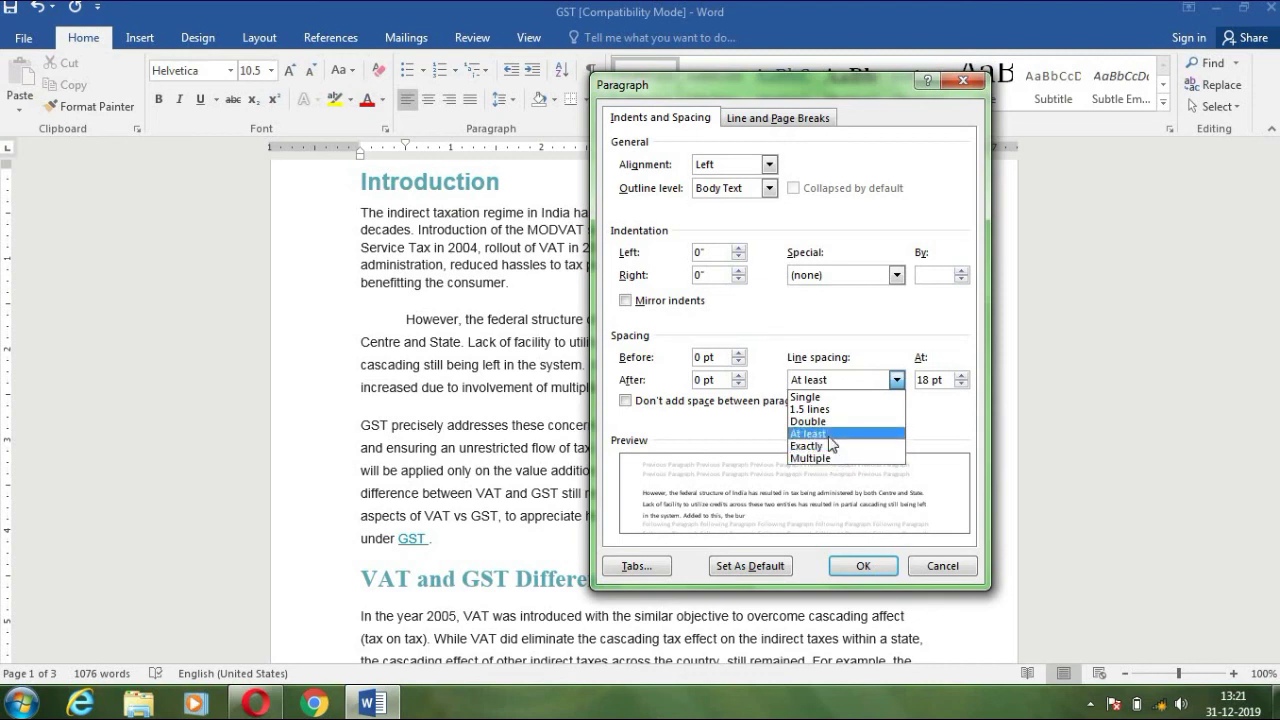
click(829, 435)
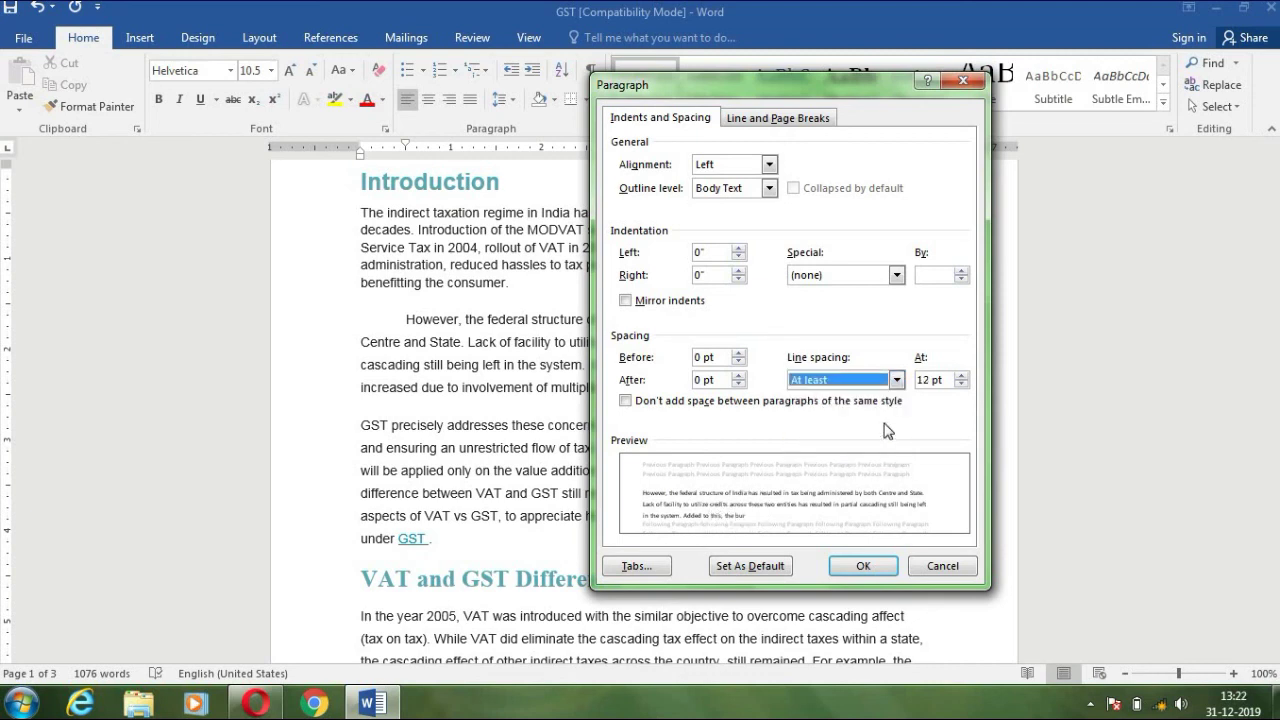
click(896, 380)
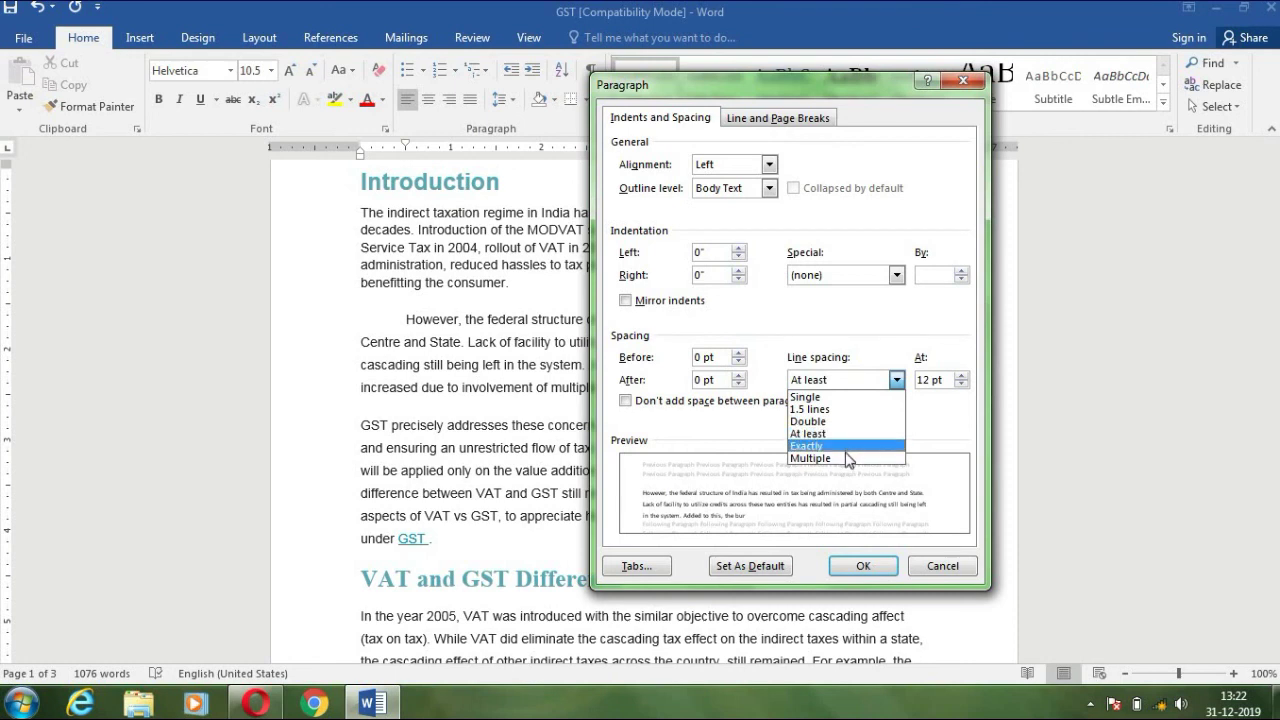
click(848, 458)
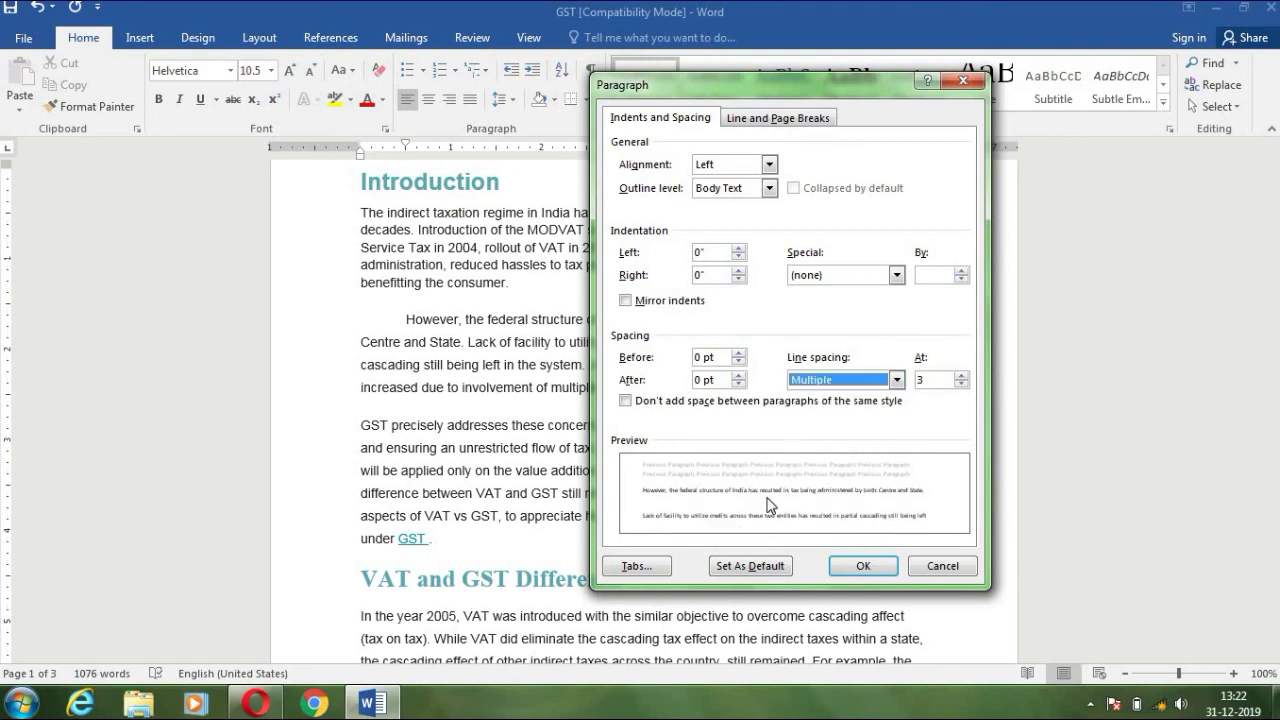
click(896, 380)
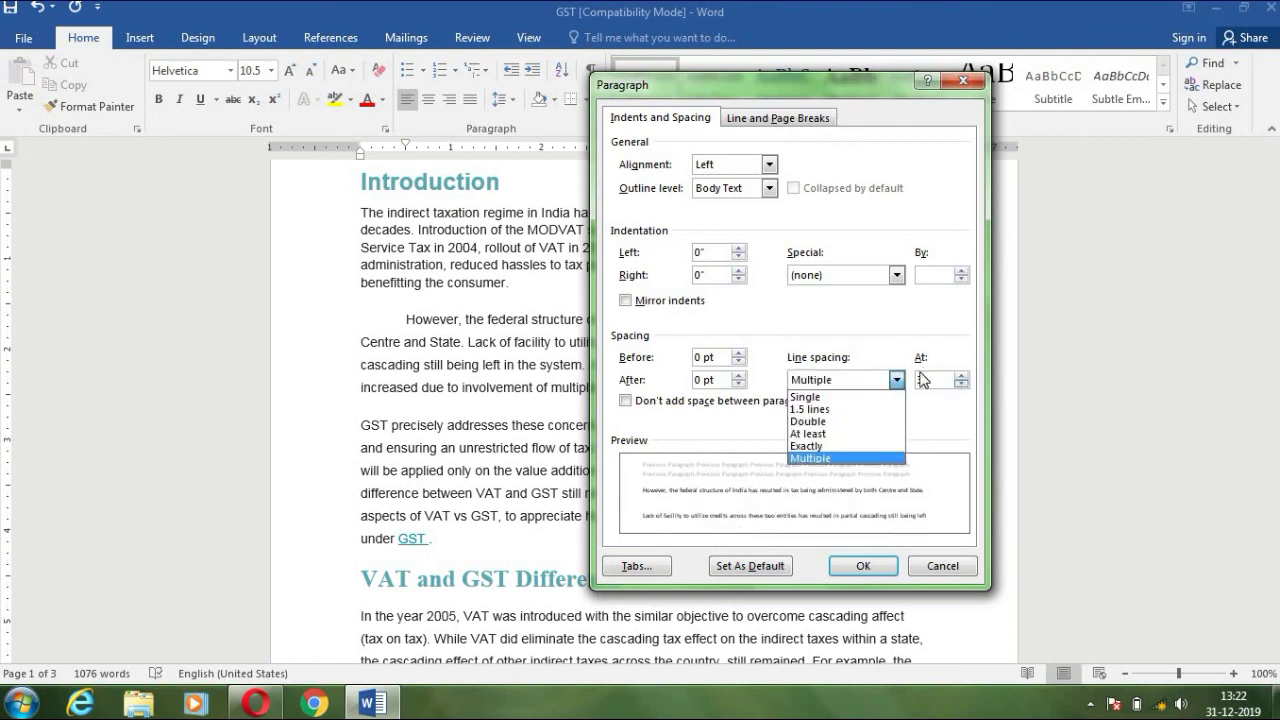
click(853, 410)
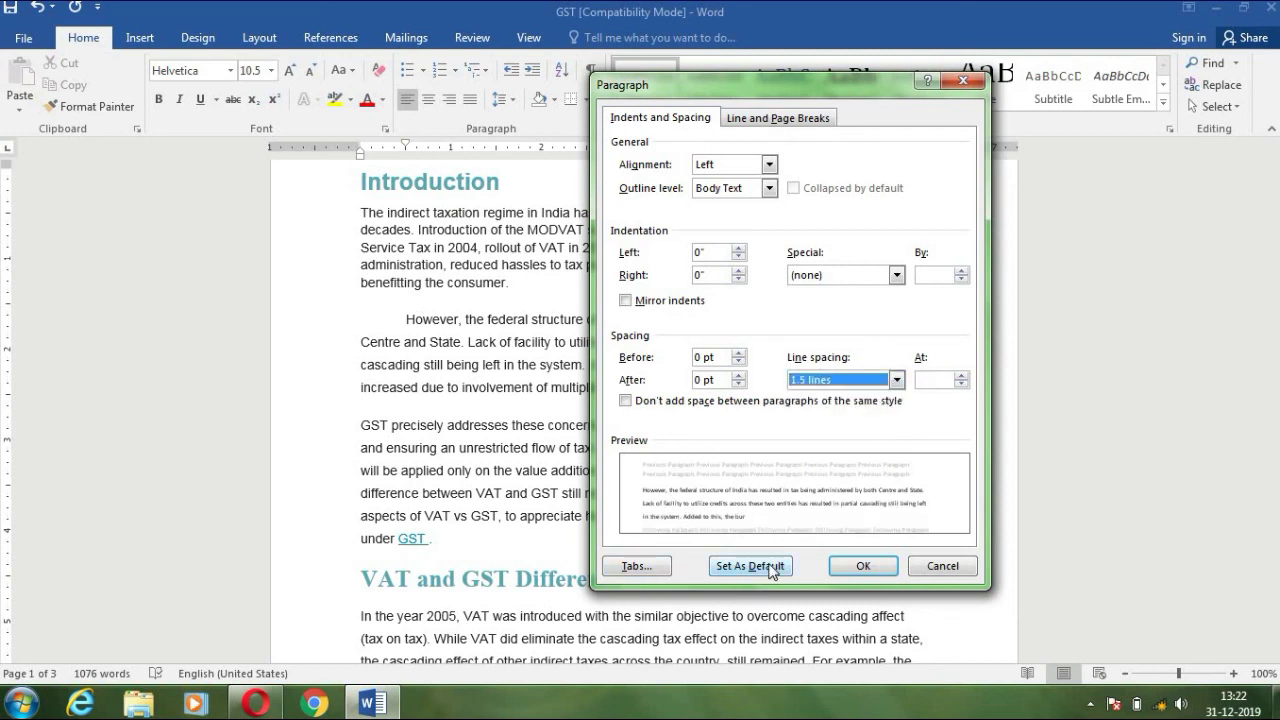
click(771, 567)
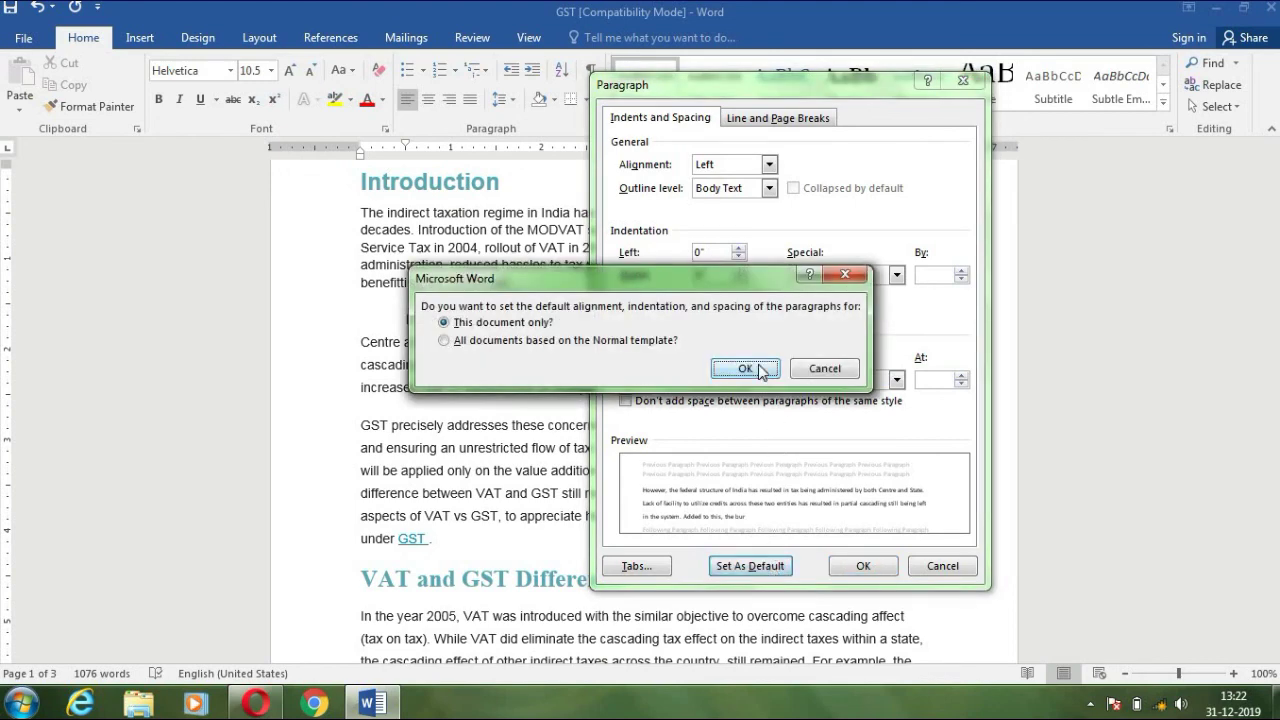
click(758, 368)
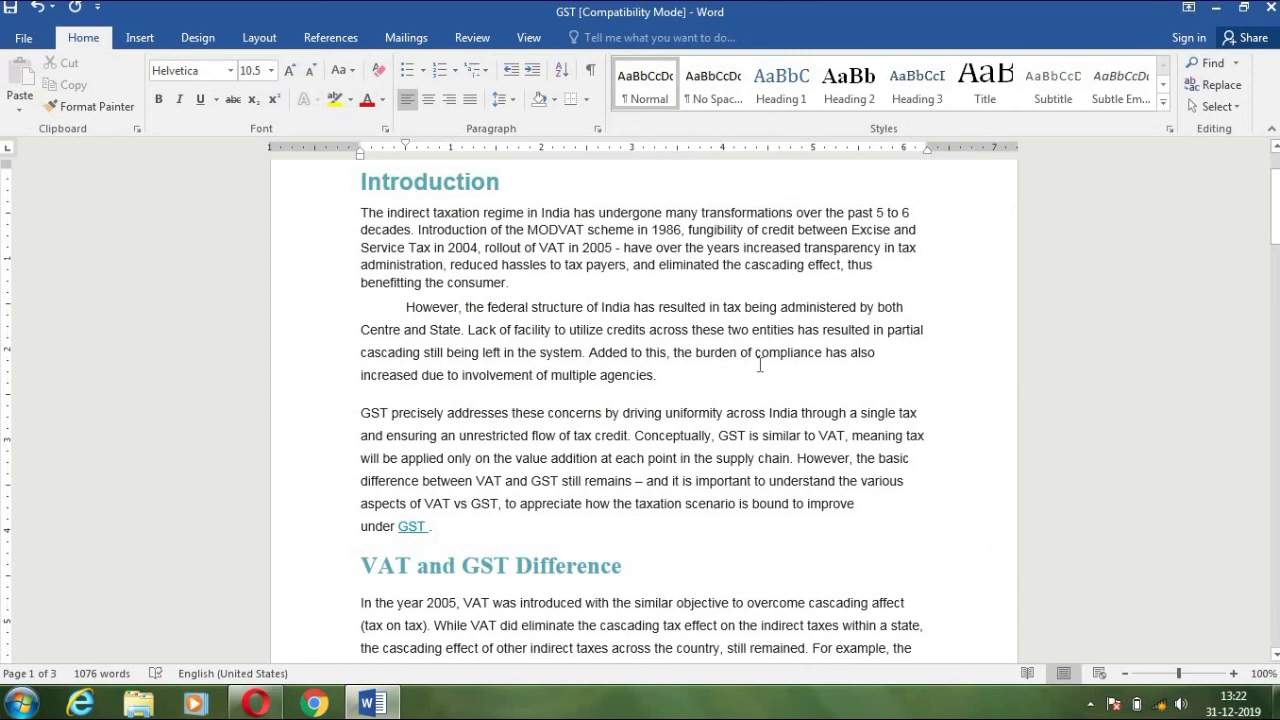